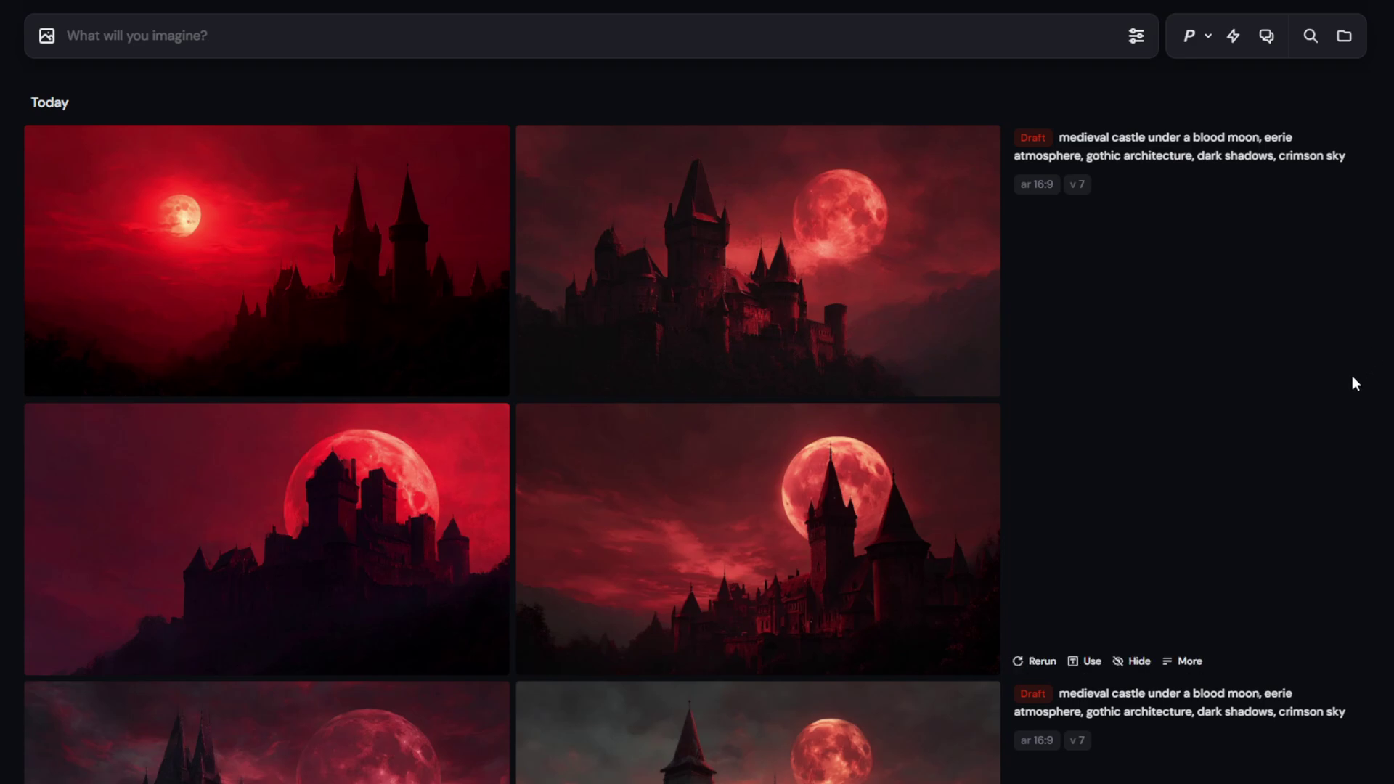
Step: Enable Draft and Conversational modes, and dictate a 16:9 prompt for a small ship sailing in a water-filled teacup under an intense thunderstorm
click(1232, 41)
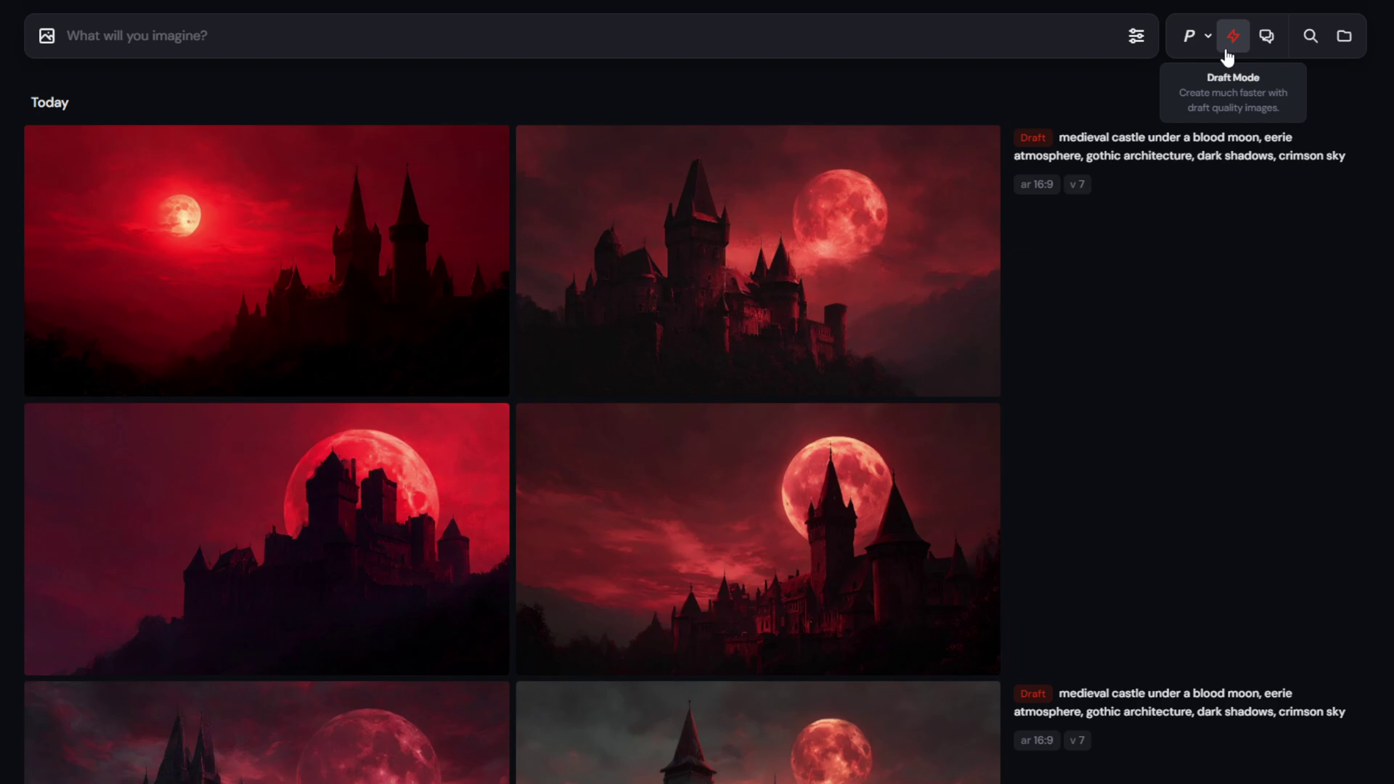
click(1268, 36)
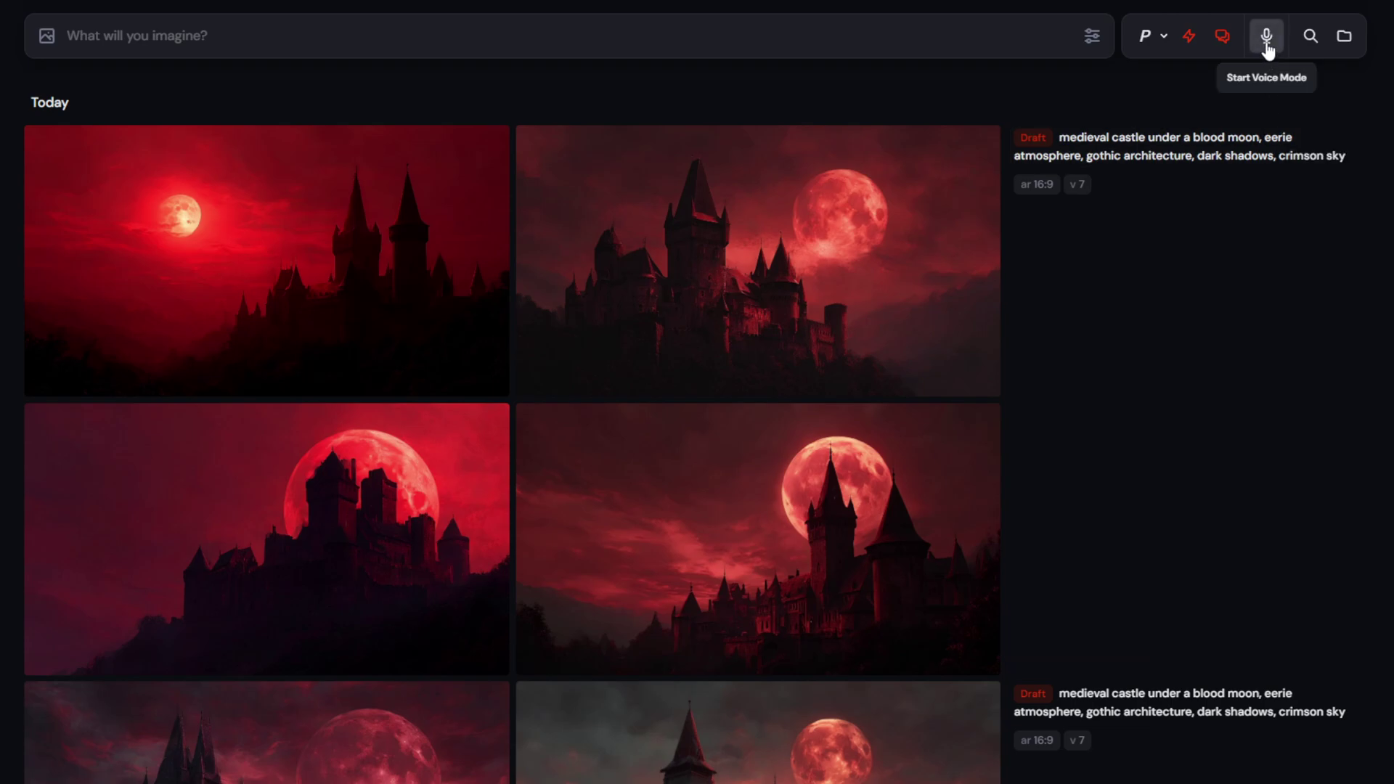
click(1266, 44)
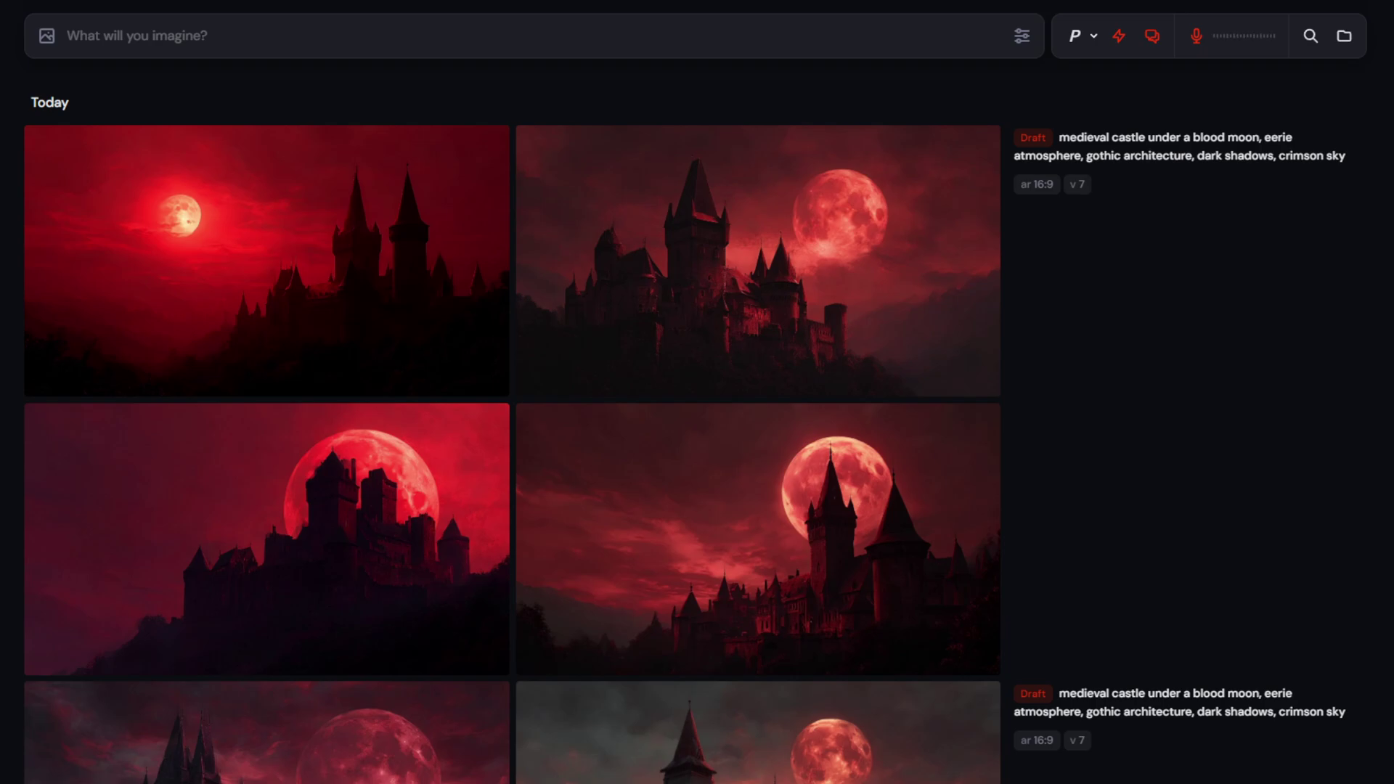
click(1220, 40)
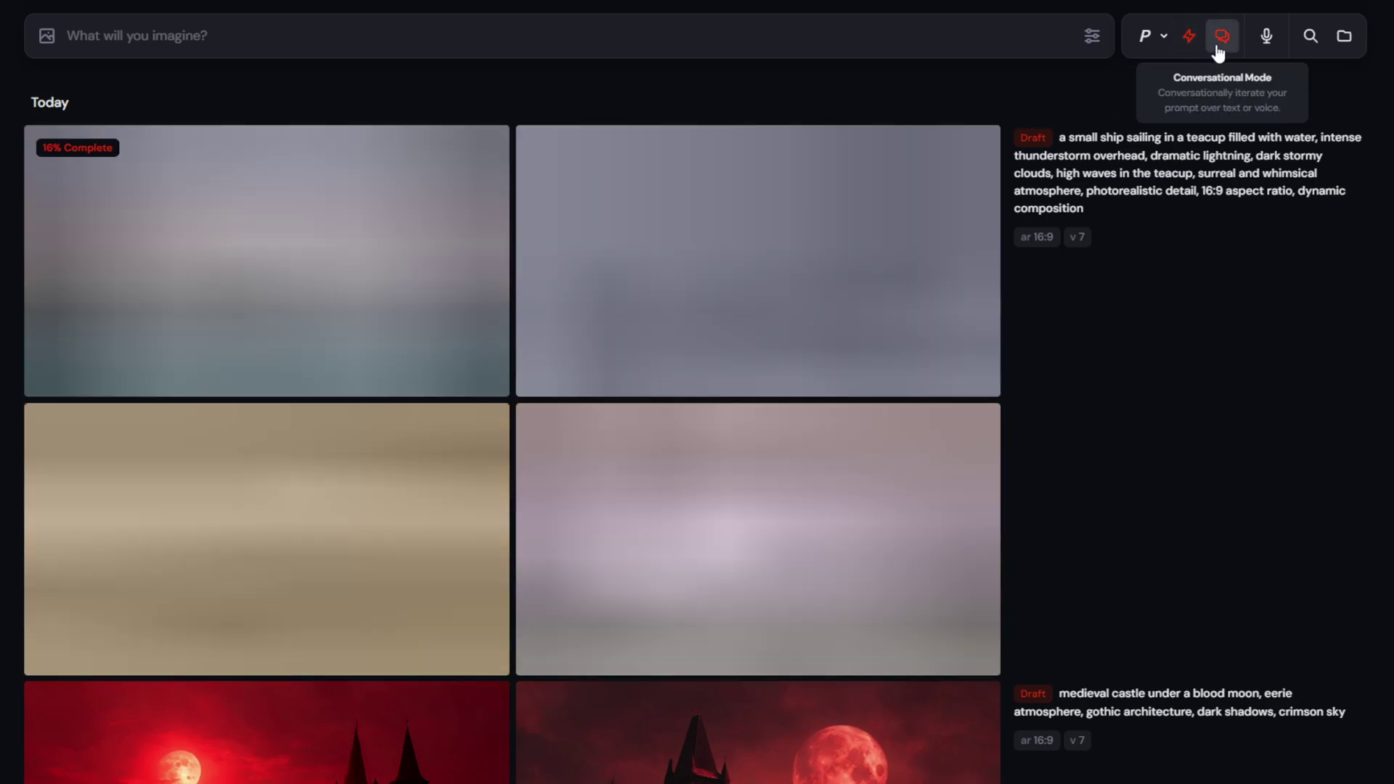
Step: Leave Conversational Mode to review the image size, aesthetics and model settings, and turn the mode back on
click(1223, 35)
click(1136, 35)
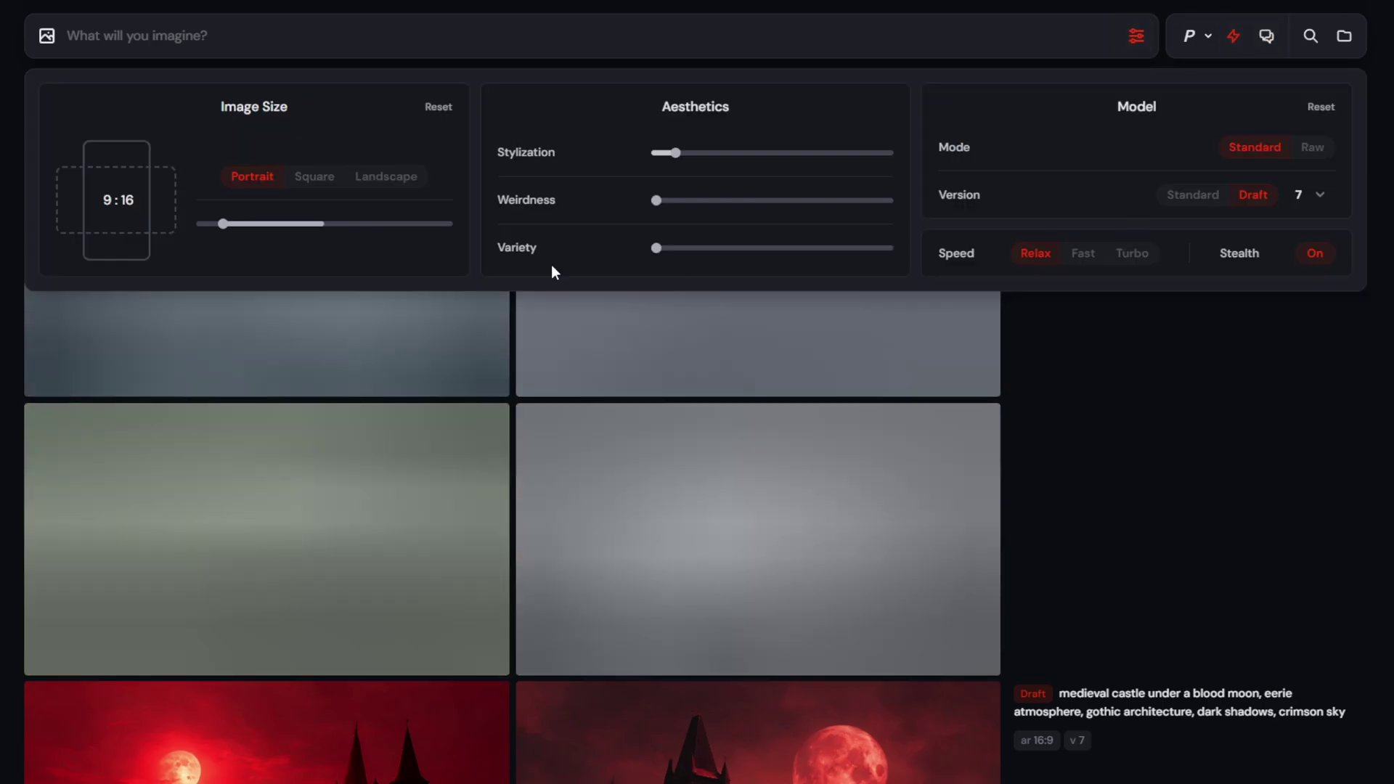
mouse_move(224, 225)
mouse_down()
mouse_move(256, 223)
mouse_move(230, 237)
mouse_up()
key(Escape)
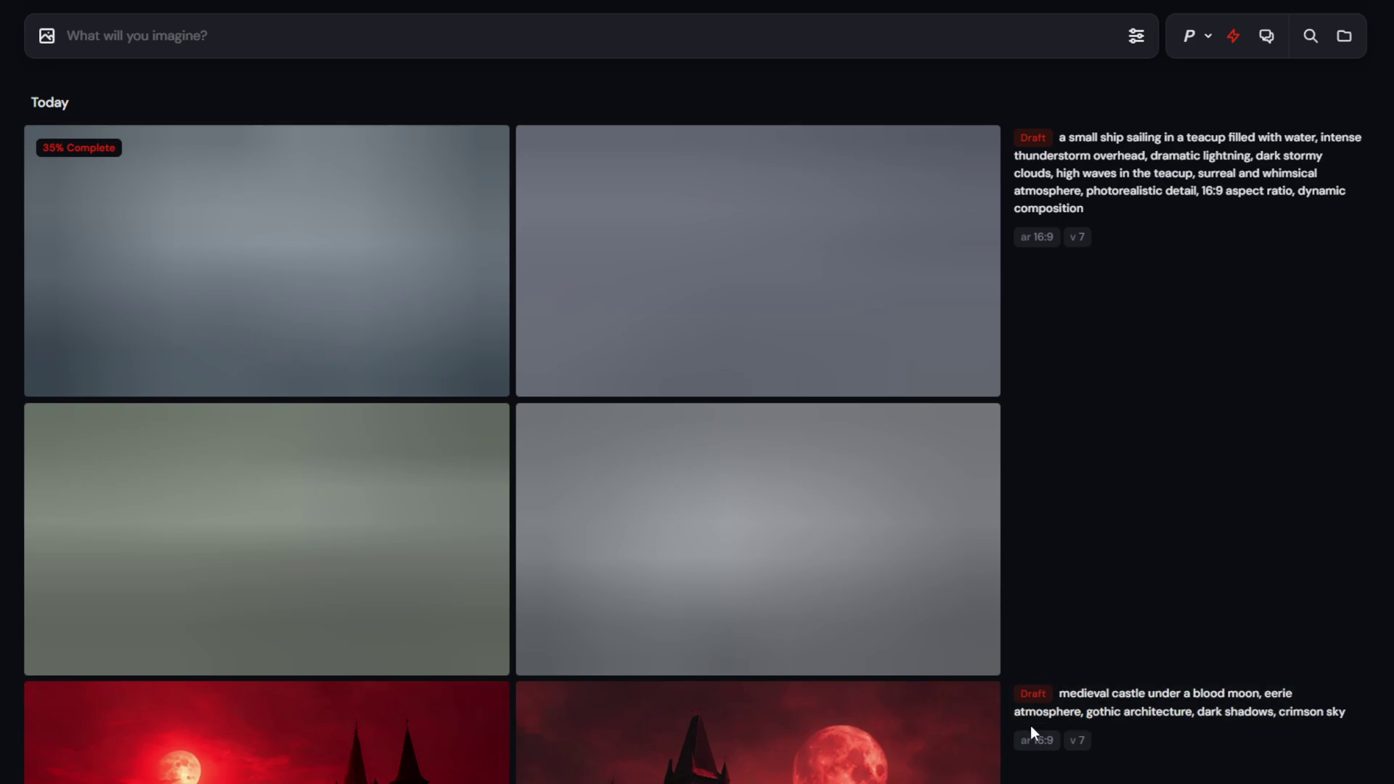
click(1136, 35)
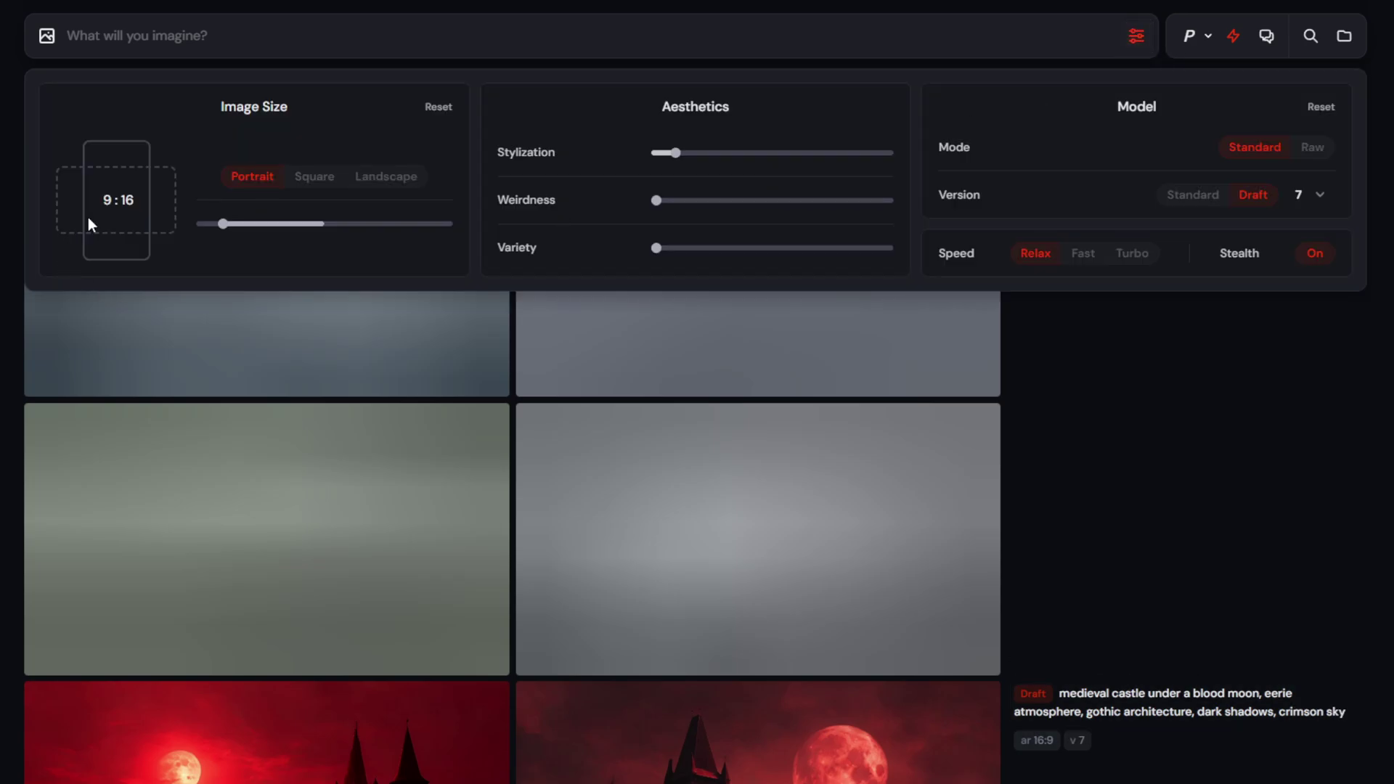
key(Escape)
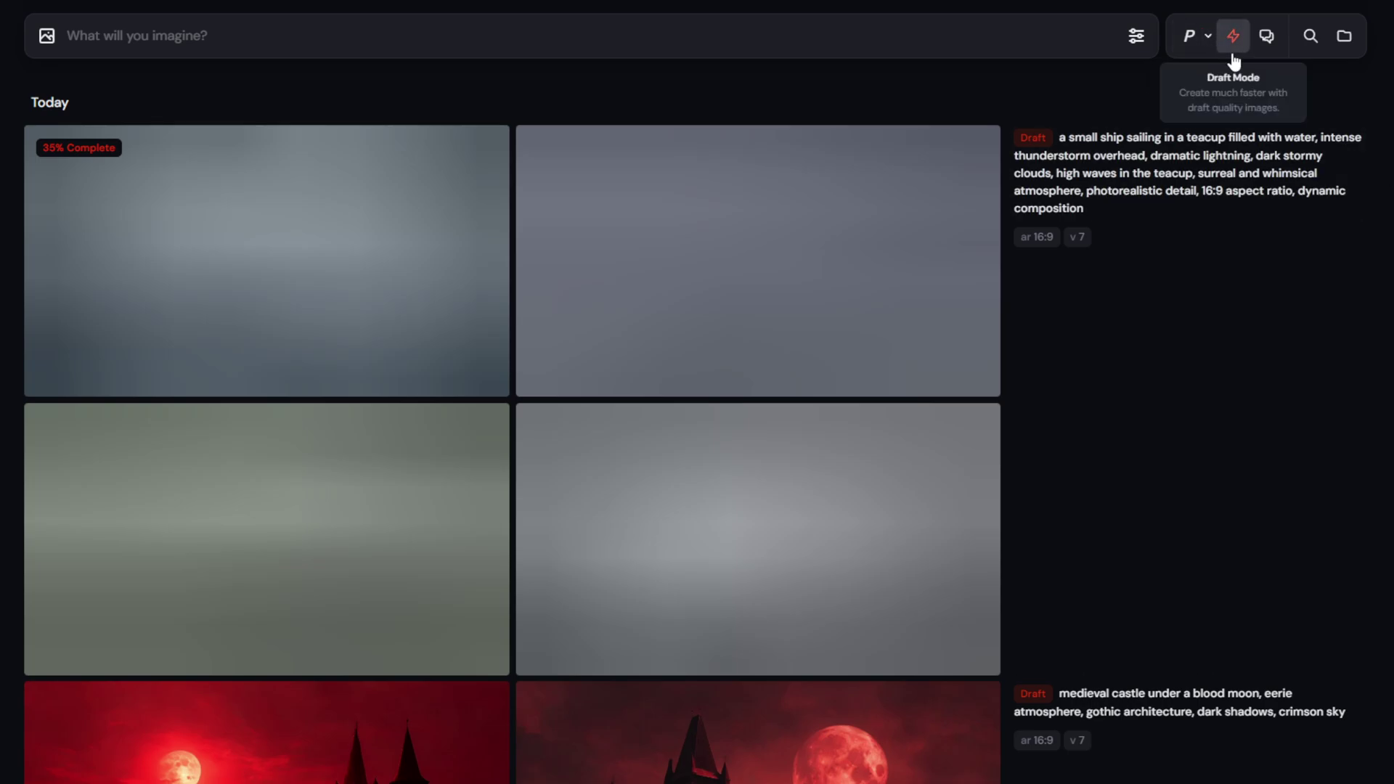
click(1267, 36)
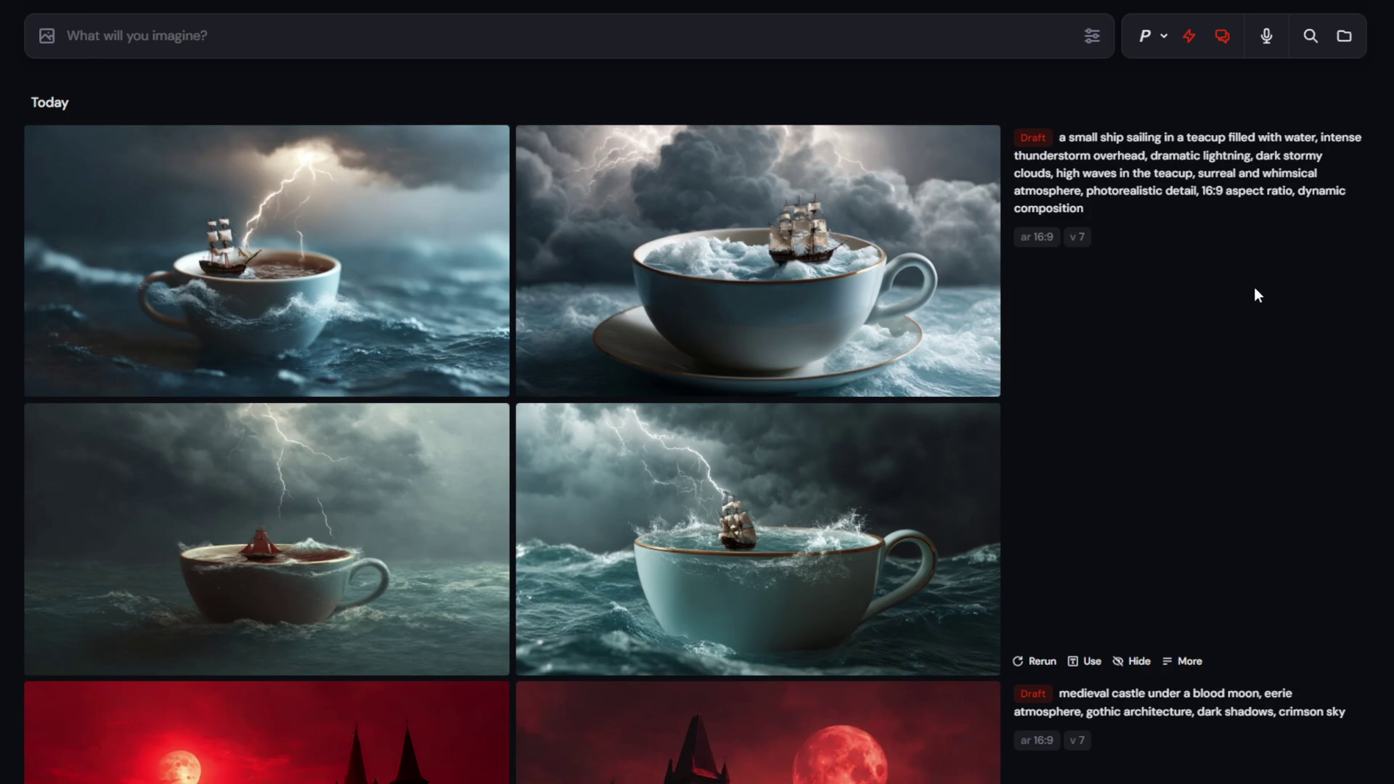
Step: Reuse the ship-in-a-teacup prompt with "--ar 9:16" added and generate a portrait version
click(1146, 181)
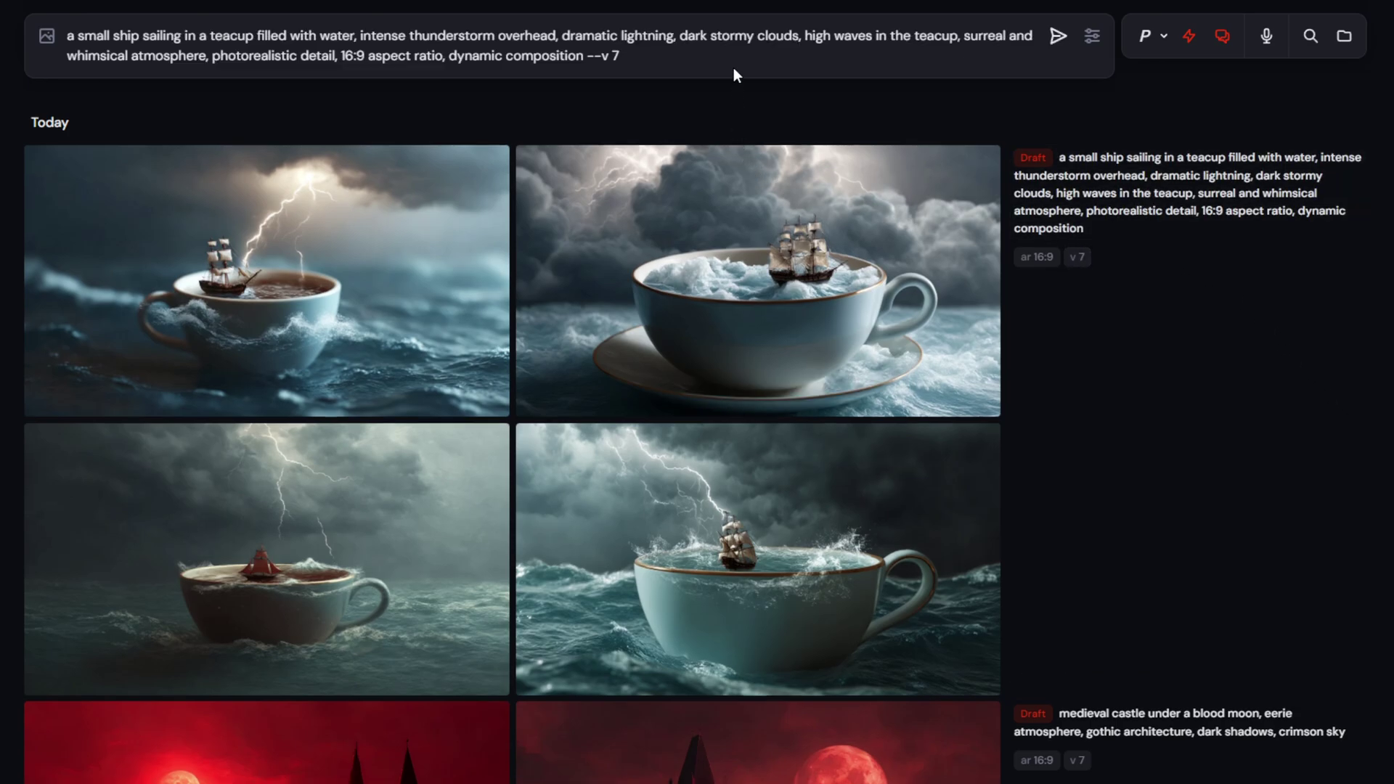
click(661, 55)
text(--ar 9:16)
key(Return)
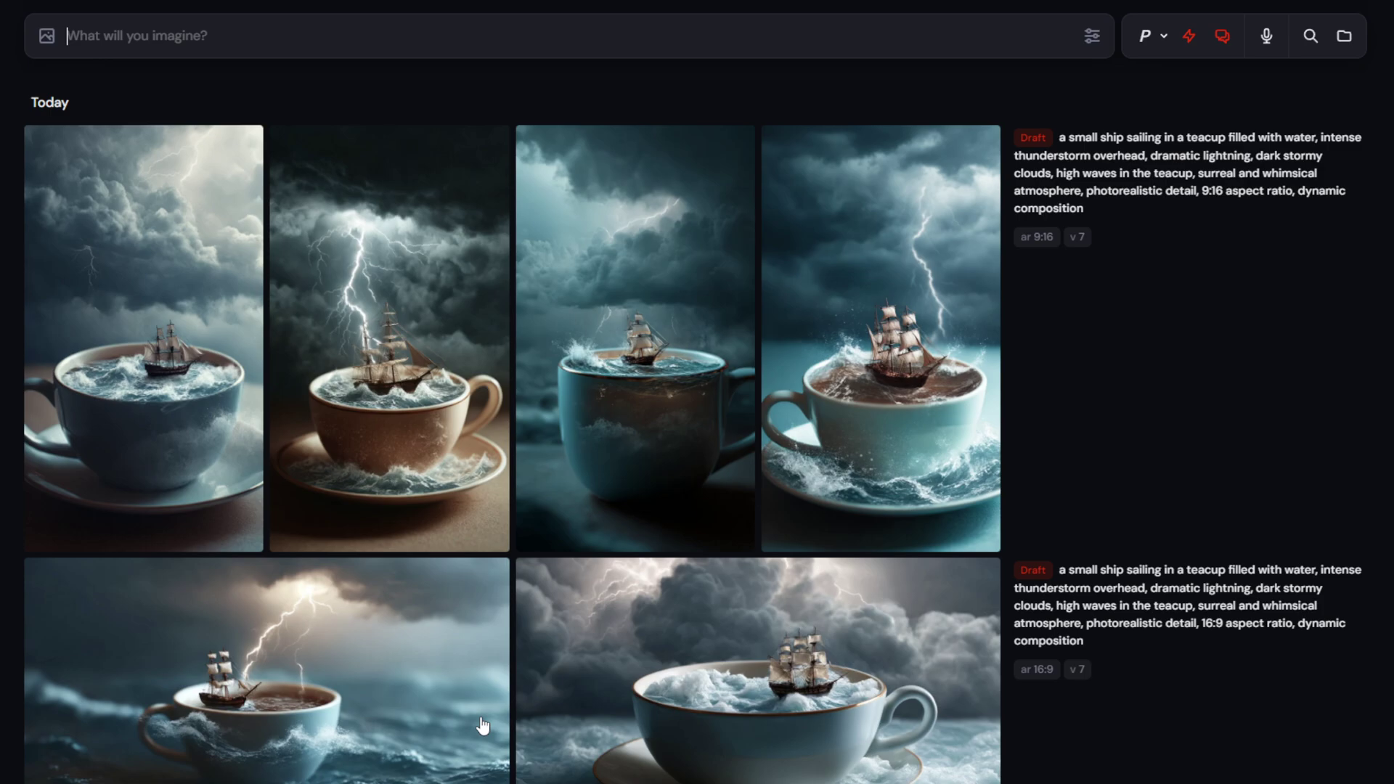
Step: Refine the teacup scene by voice with a dark background, cinematic lightning, blue and white color scheme and an advertising campaign look
mouse_move(1292, 497)
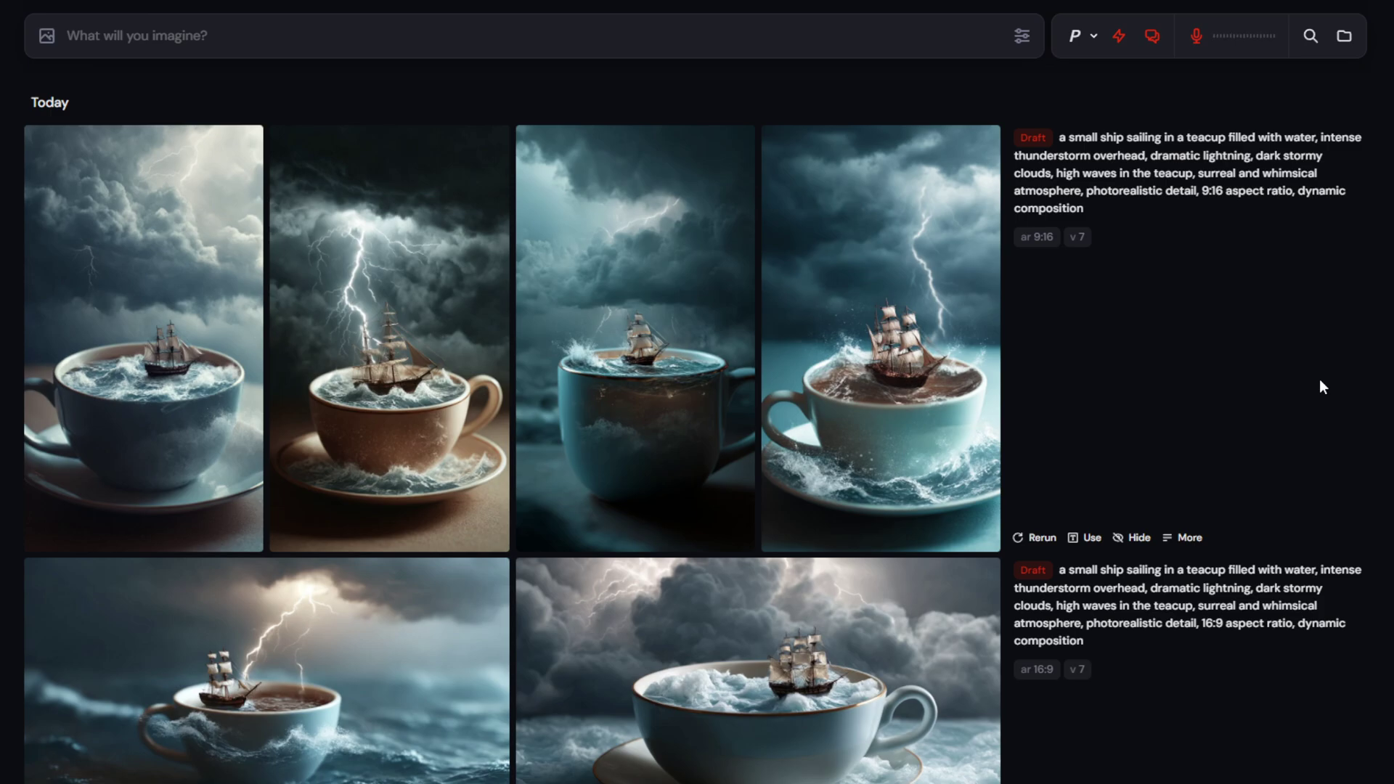
click(1196, 35)
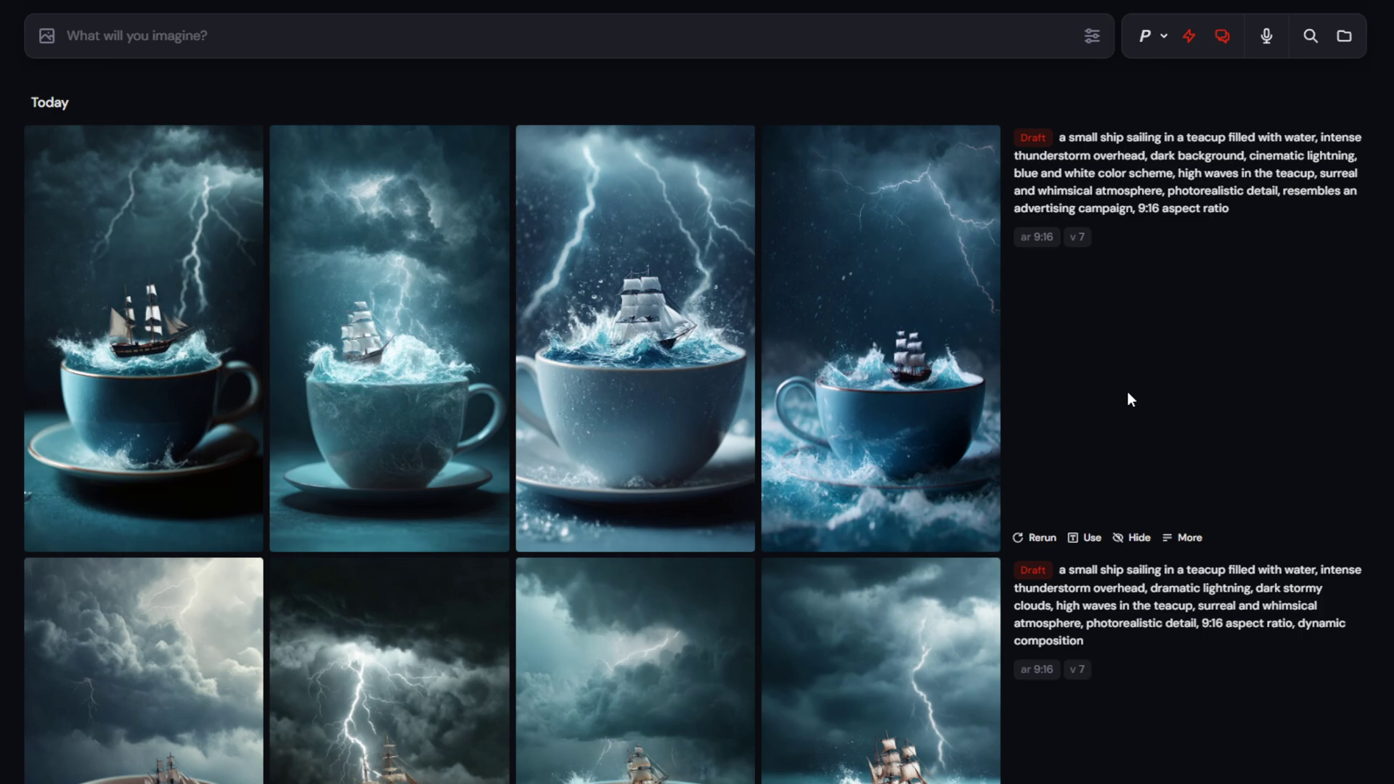
Step: Refine the scene by voice with a colorful blue teacup, bright yellowish lightning and vibrant cinematic lighting
click(1267, 36)
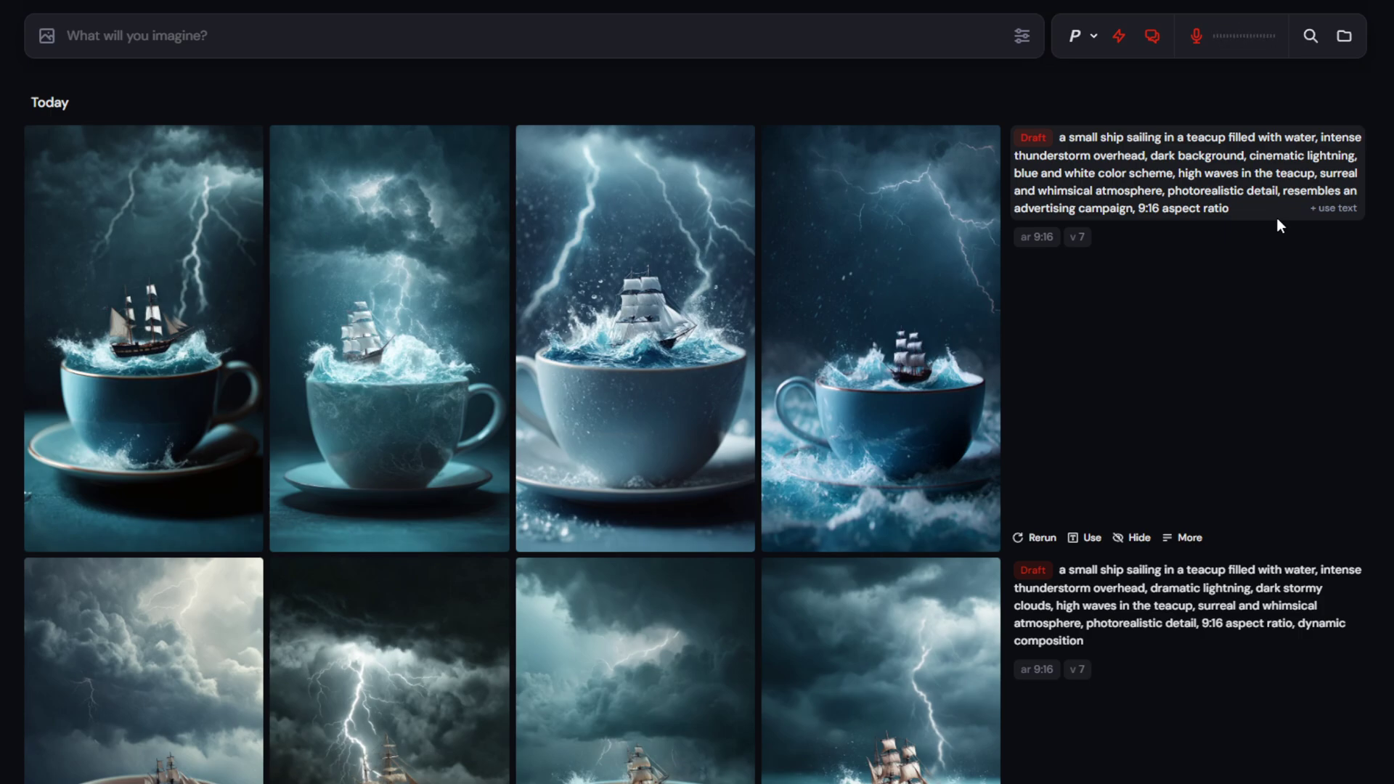
click(1196, 36)
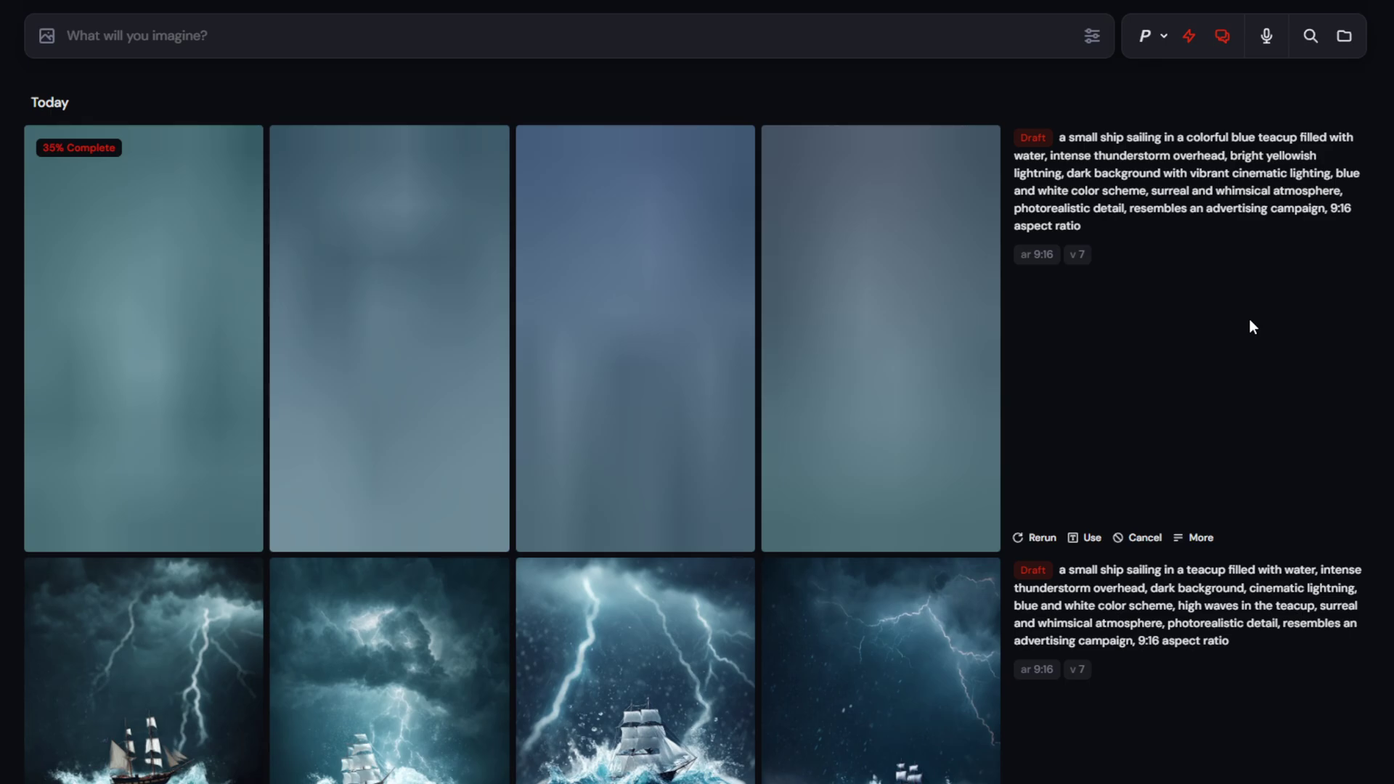
Step: Inspect enlarged views of the second, fourth and third drafts in the blue-and-white teacup batch
click(445, 757)
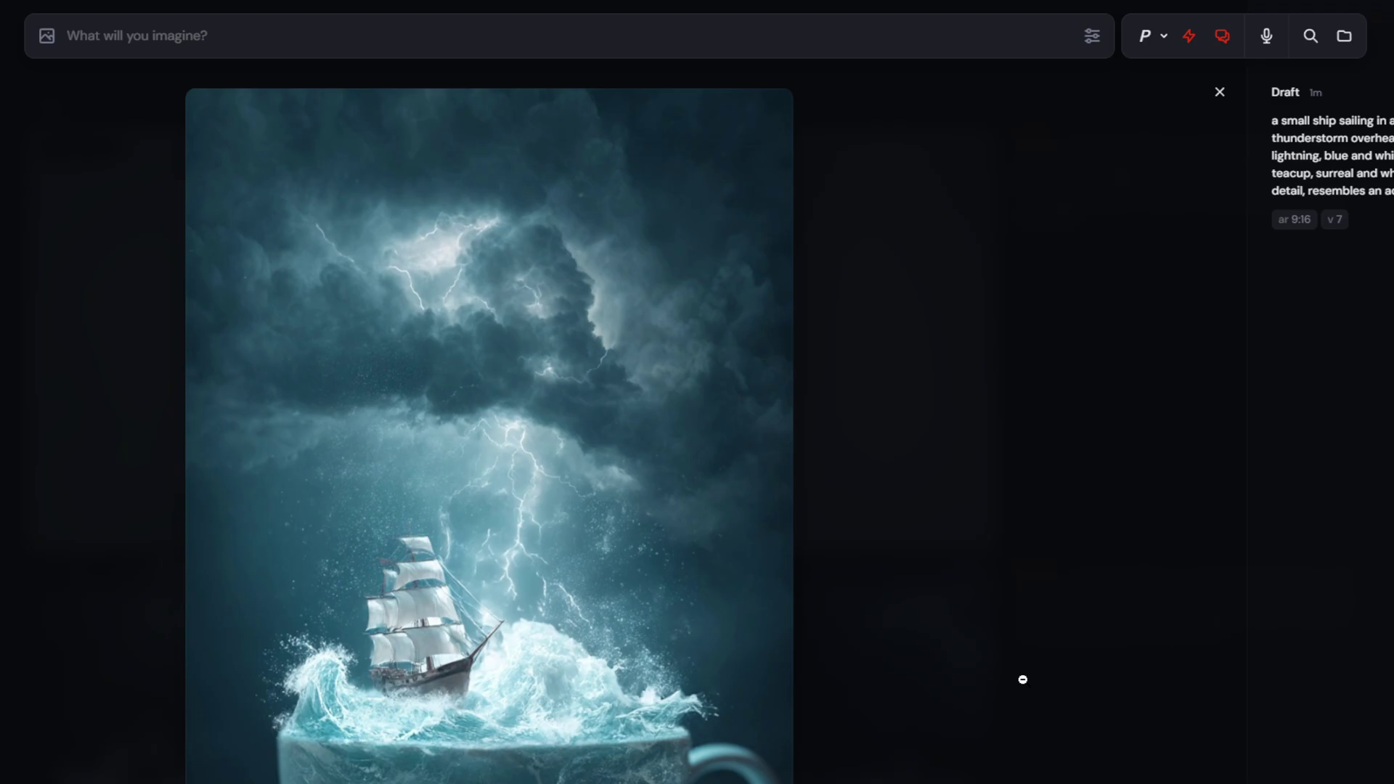
click(1003, 681)
click(846, 767)
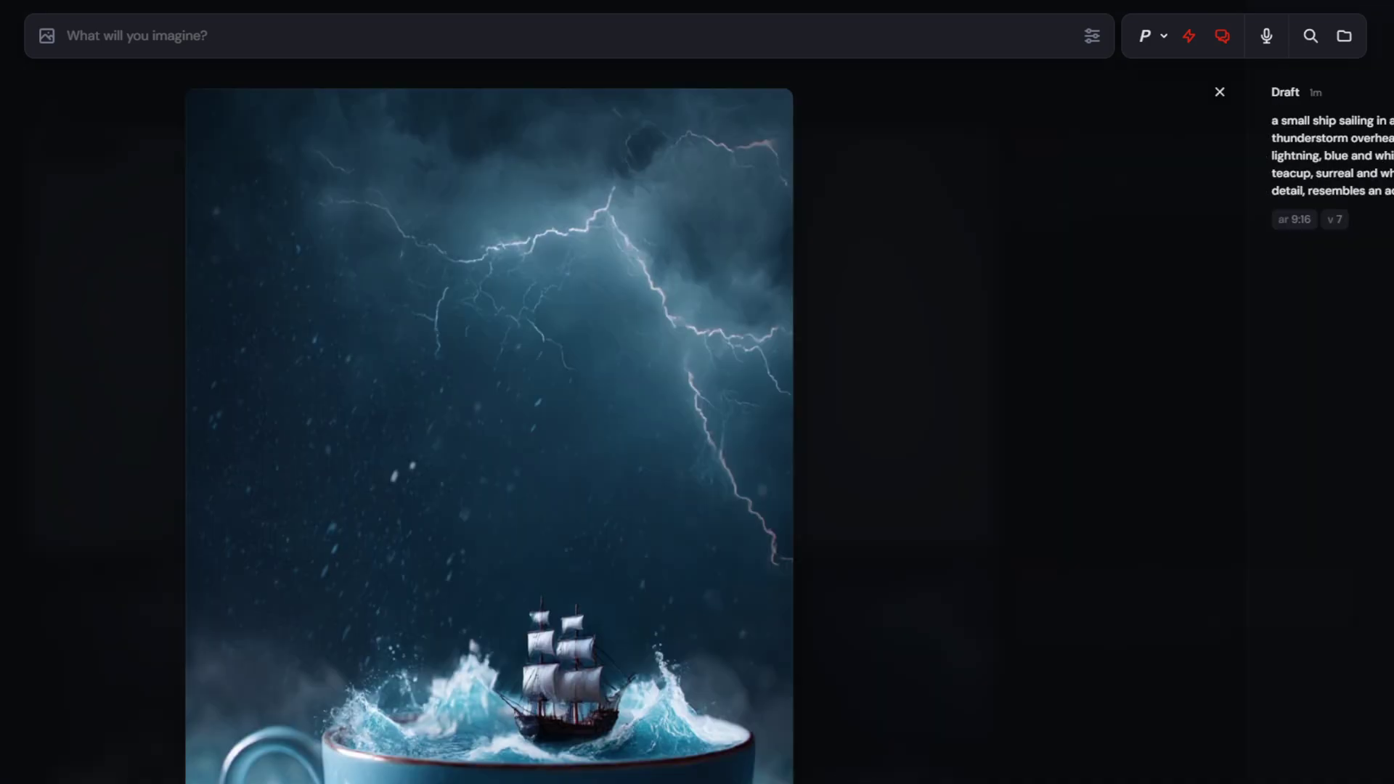
click(1026, 704)
click(650, 737)
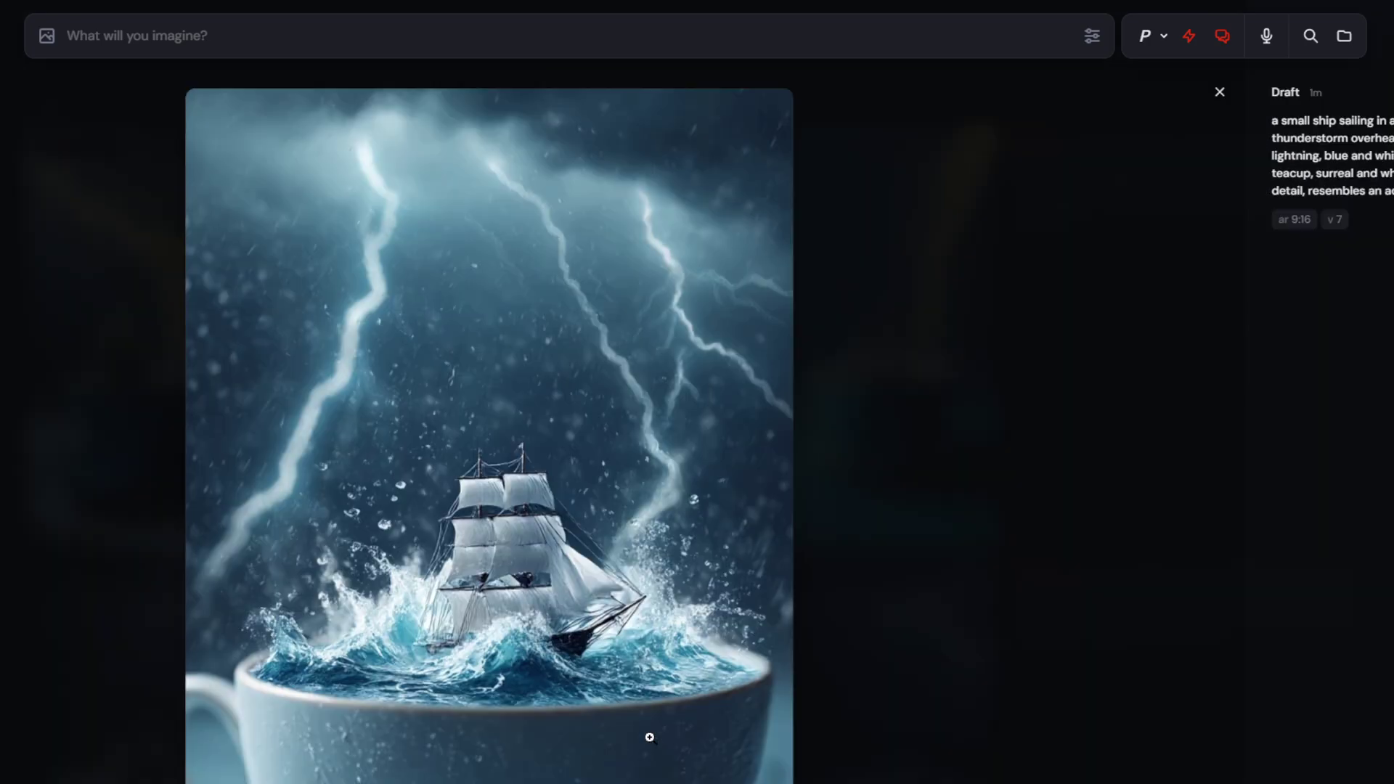
click(965, 669)
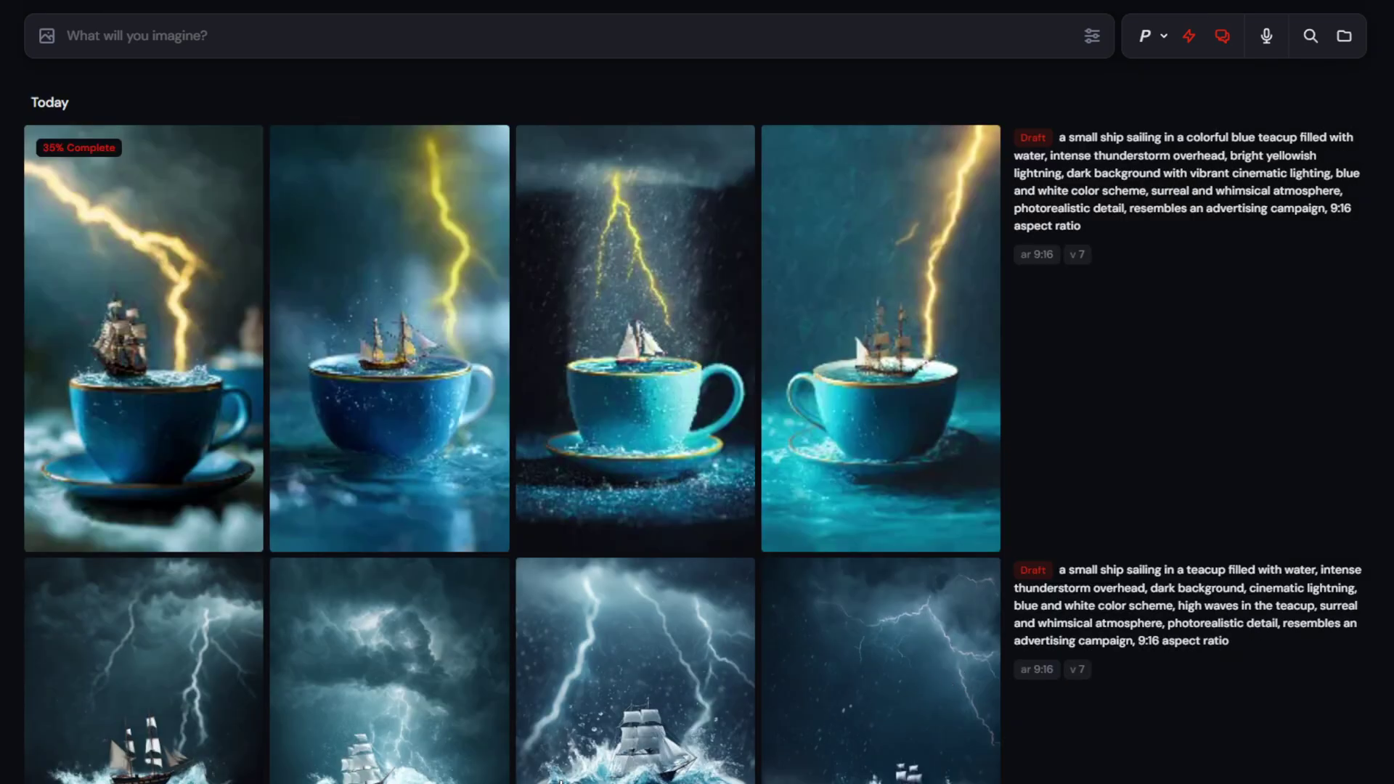
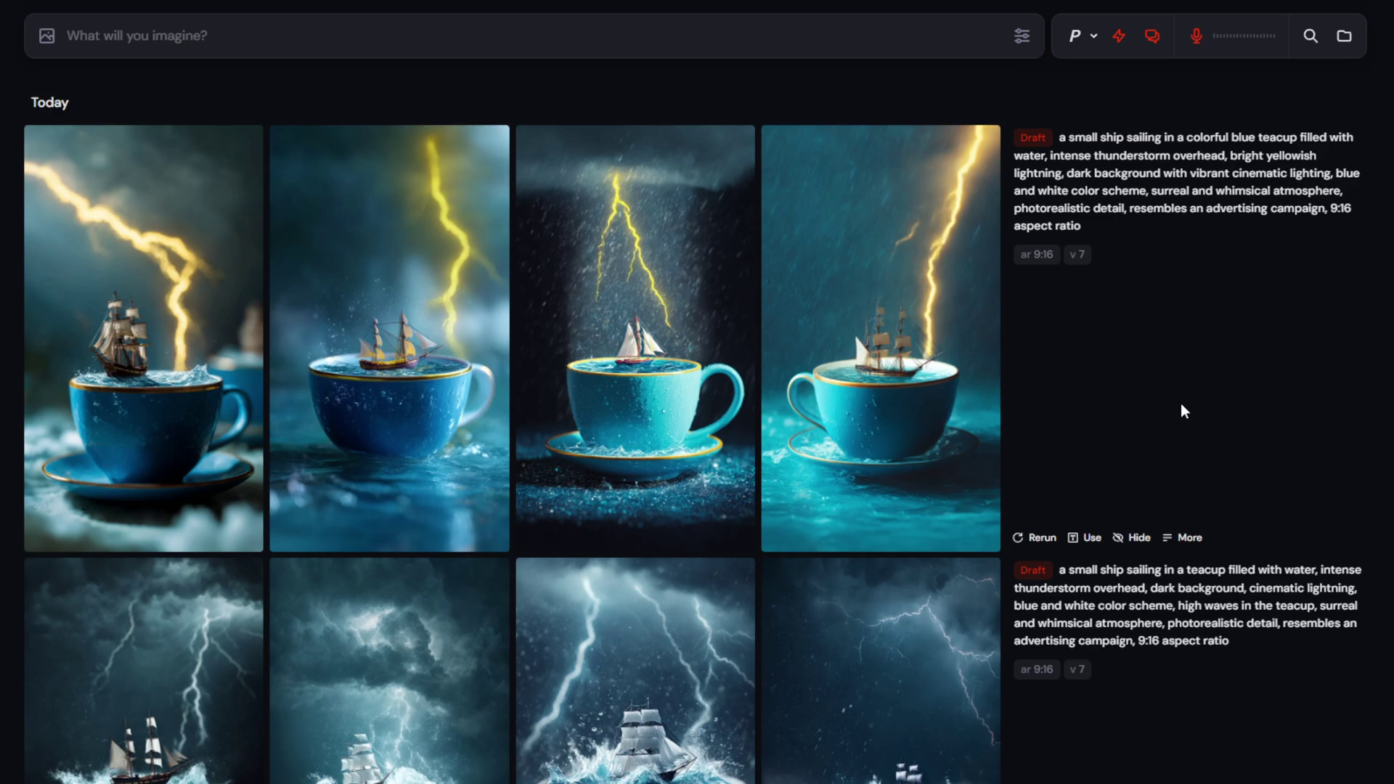
Step: Request by voice bright yellowish, warm cinematic lighting and a vibrant yellowish hue throughout the blue teacup scene
click(1196, 36)
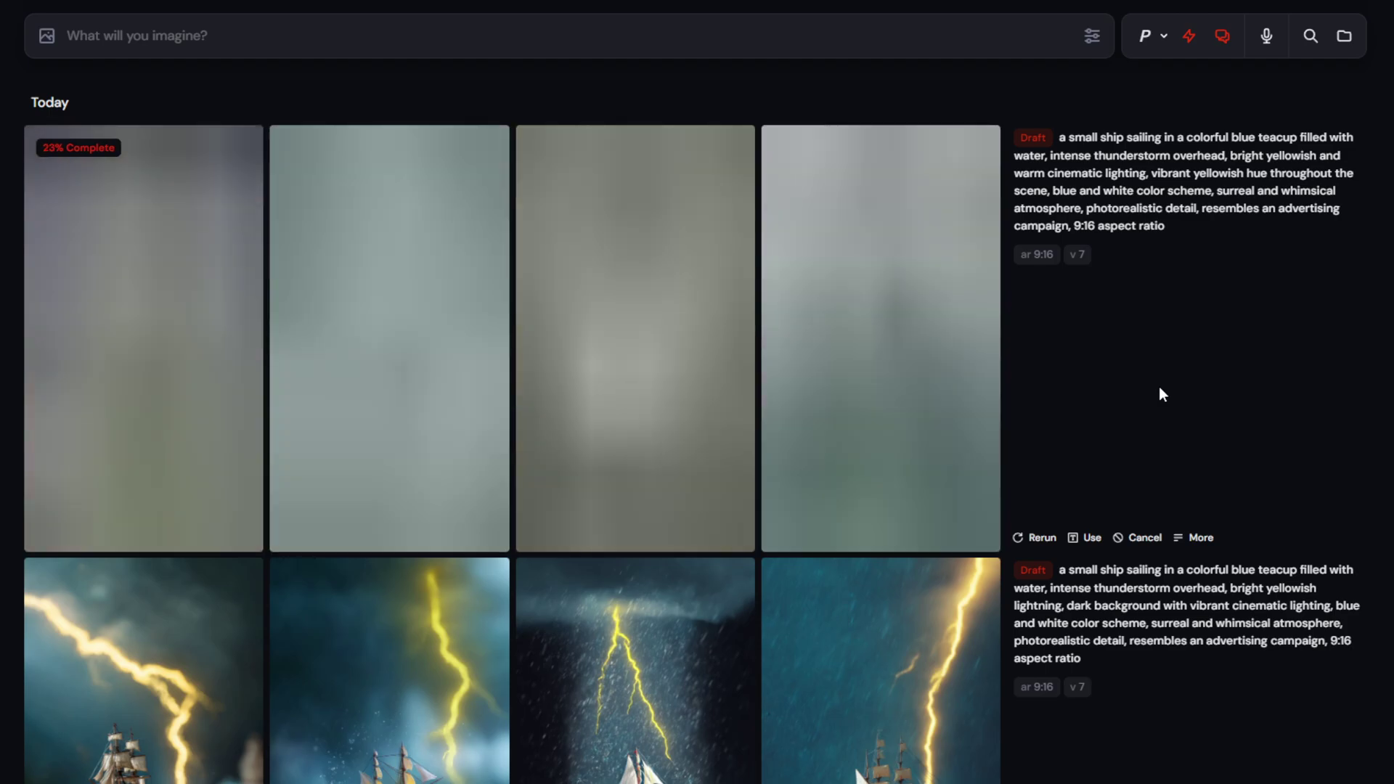
Step: Go back to the blue-and-white teacup batch and examine its third and fourth drafts at full size
scroll(1210, 610, down, 2)
scroll(1210, 595, down, 2)
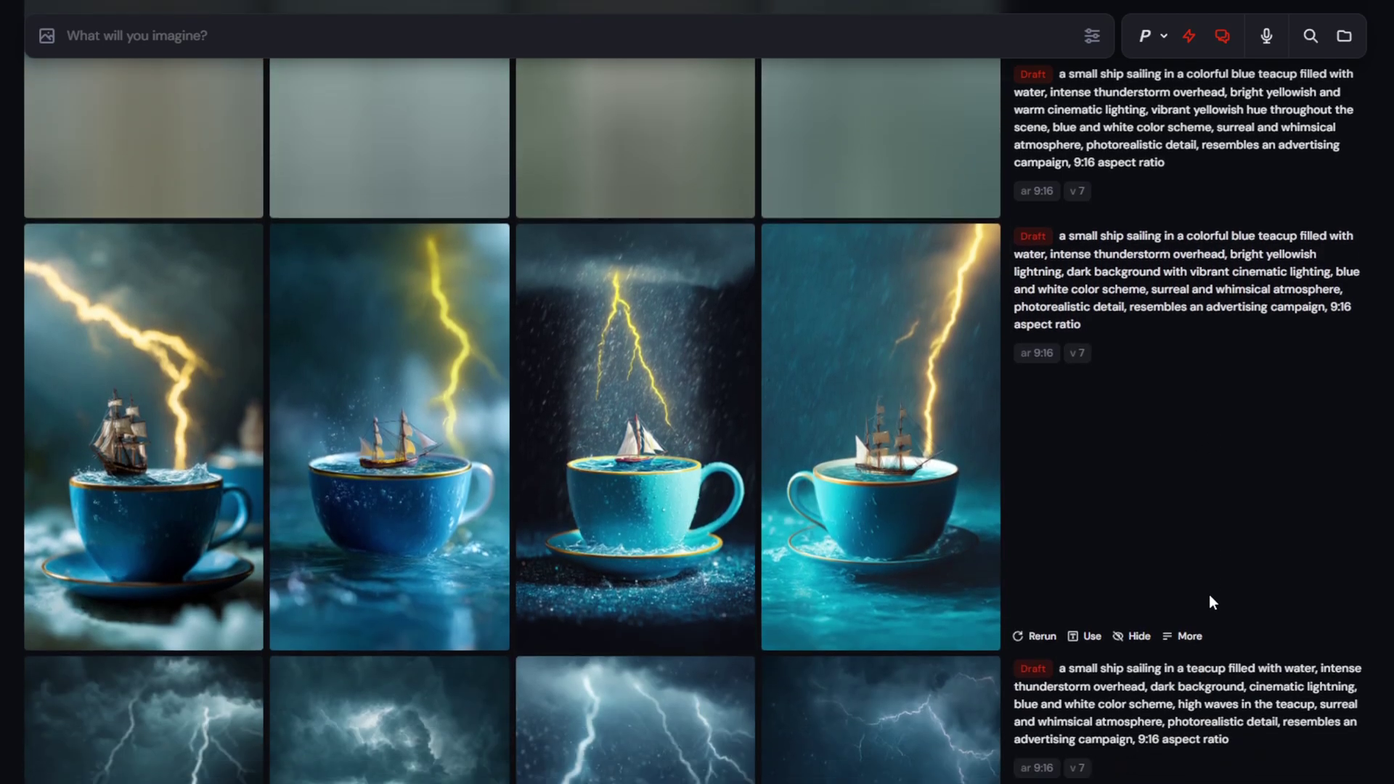
scroll(694, 405, down, 1)
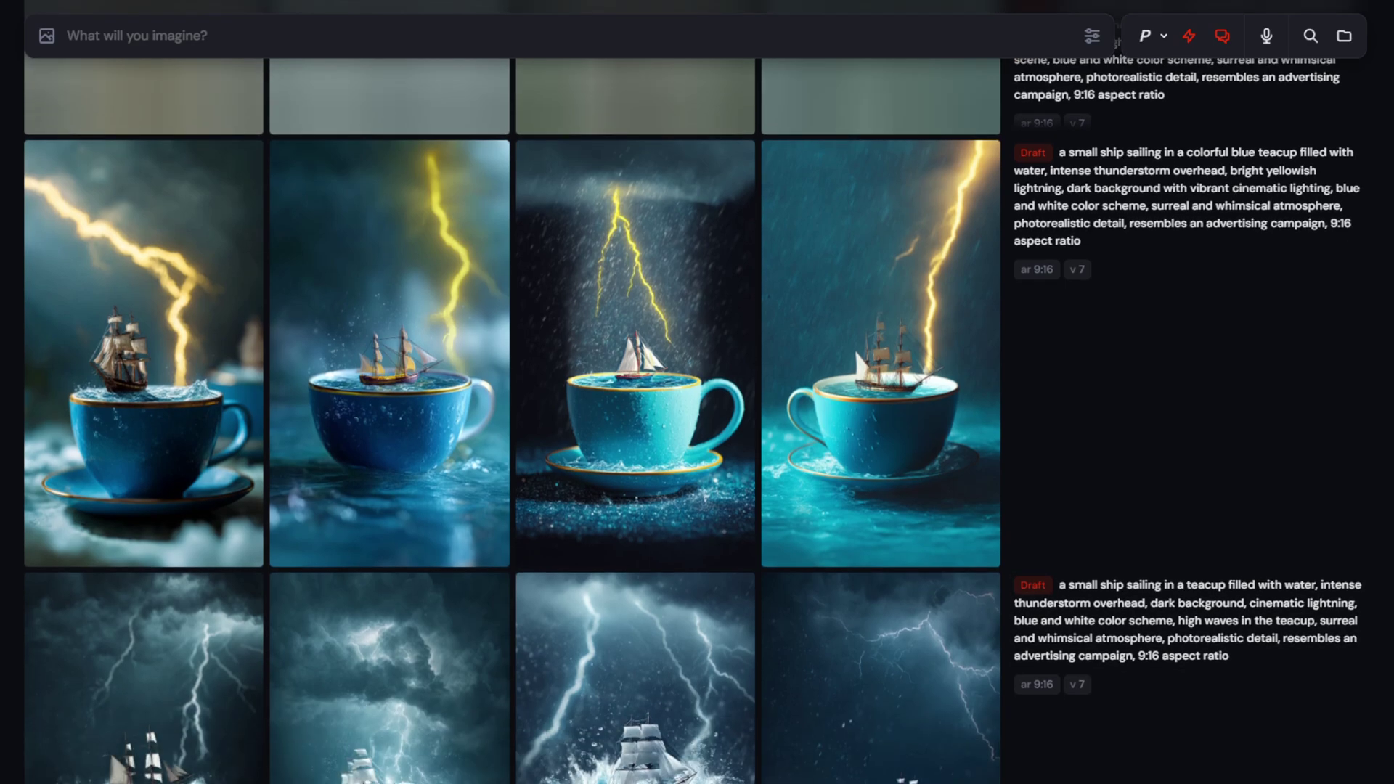
click(646, 751)
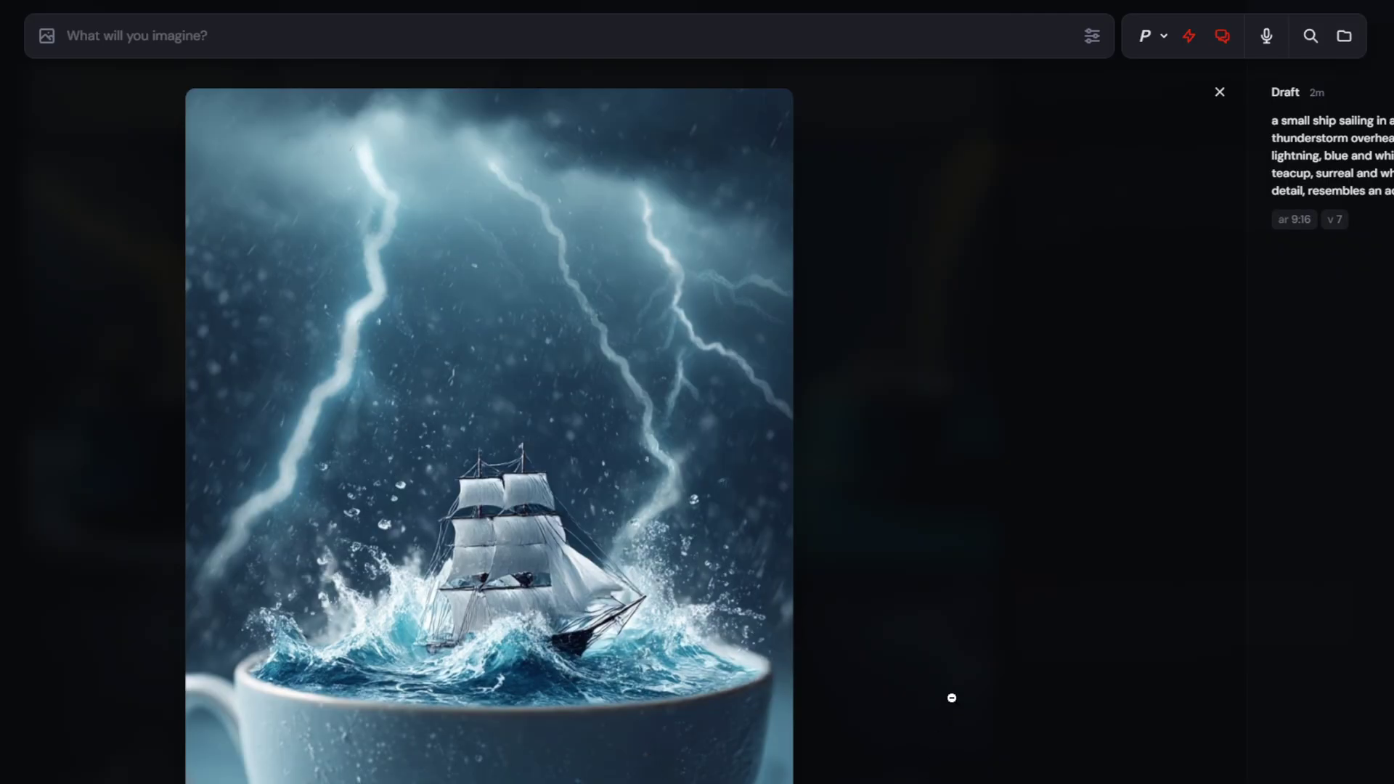
click(970, 664)
click(973, 686)
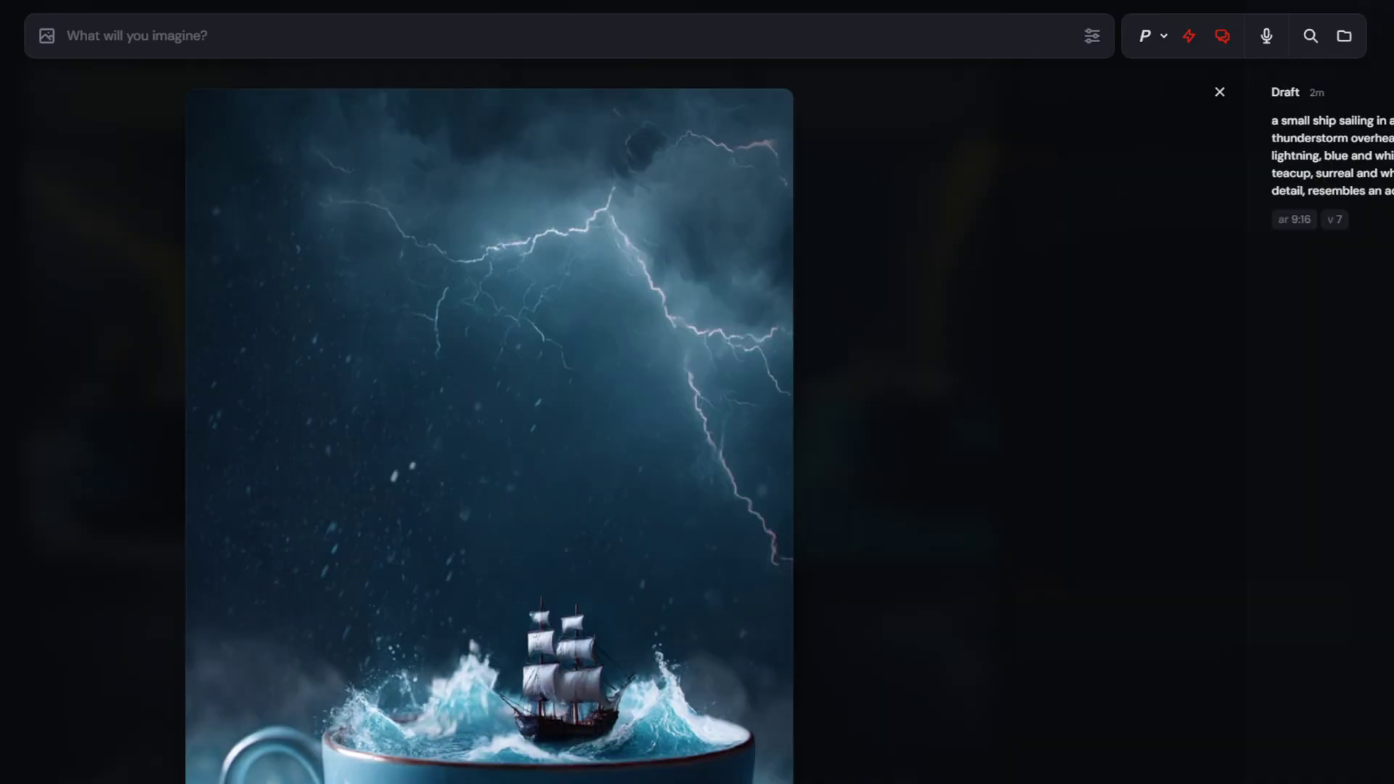
click(898, 714)
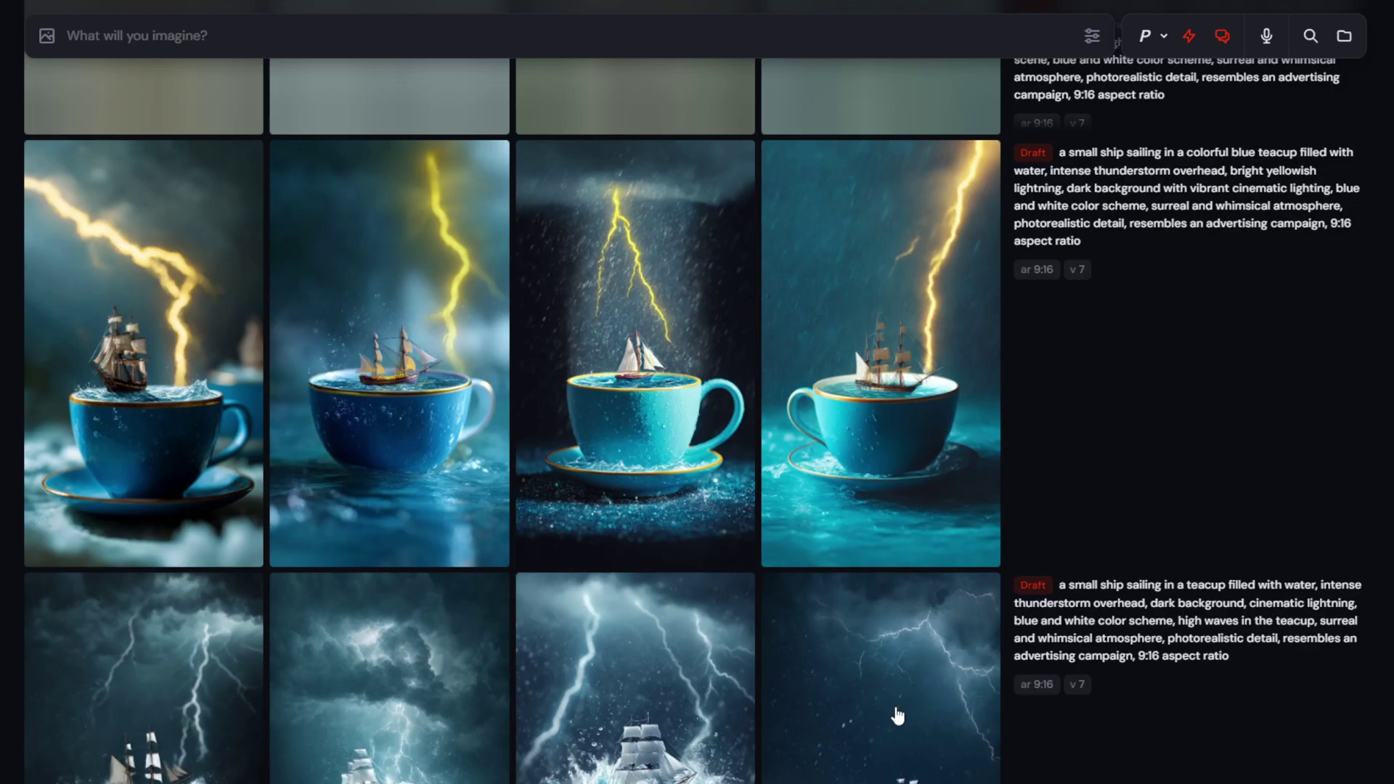
Step: Examine at full size the fourth yellow-lightning draft and the second draft of the warm yellowish batch
scroll(898, 714, up, 5)
click(898, 715)
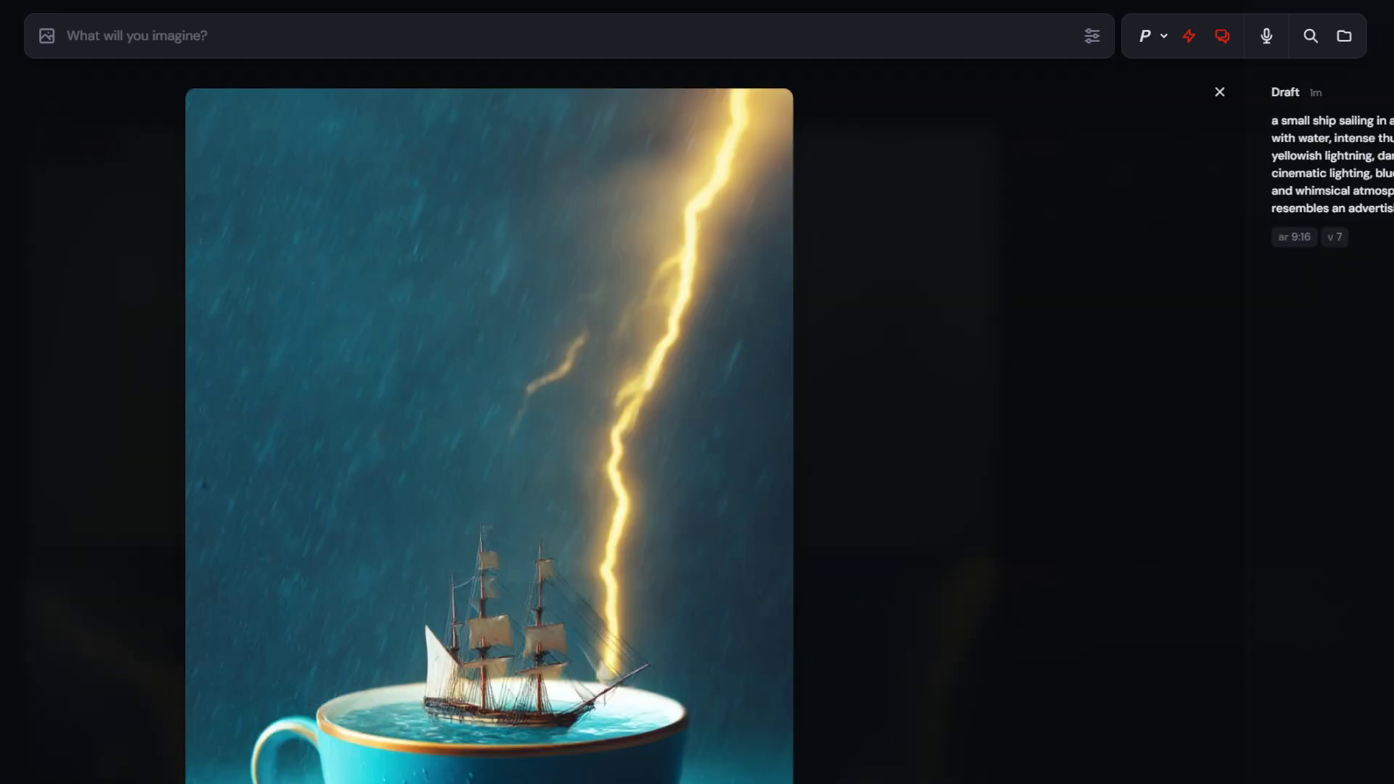
click(898, 714)
click(897, 714)
click(898, 715)
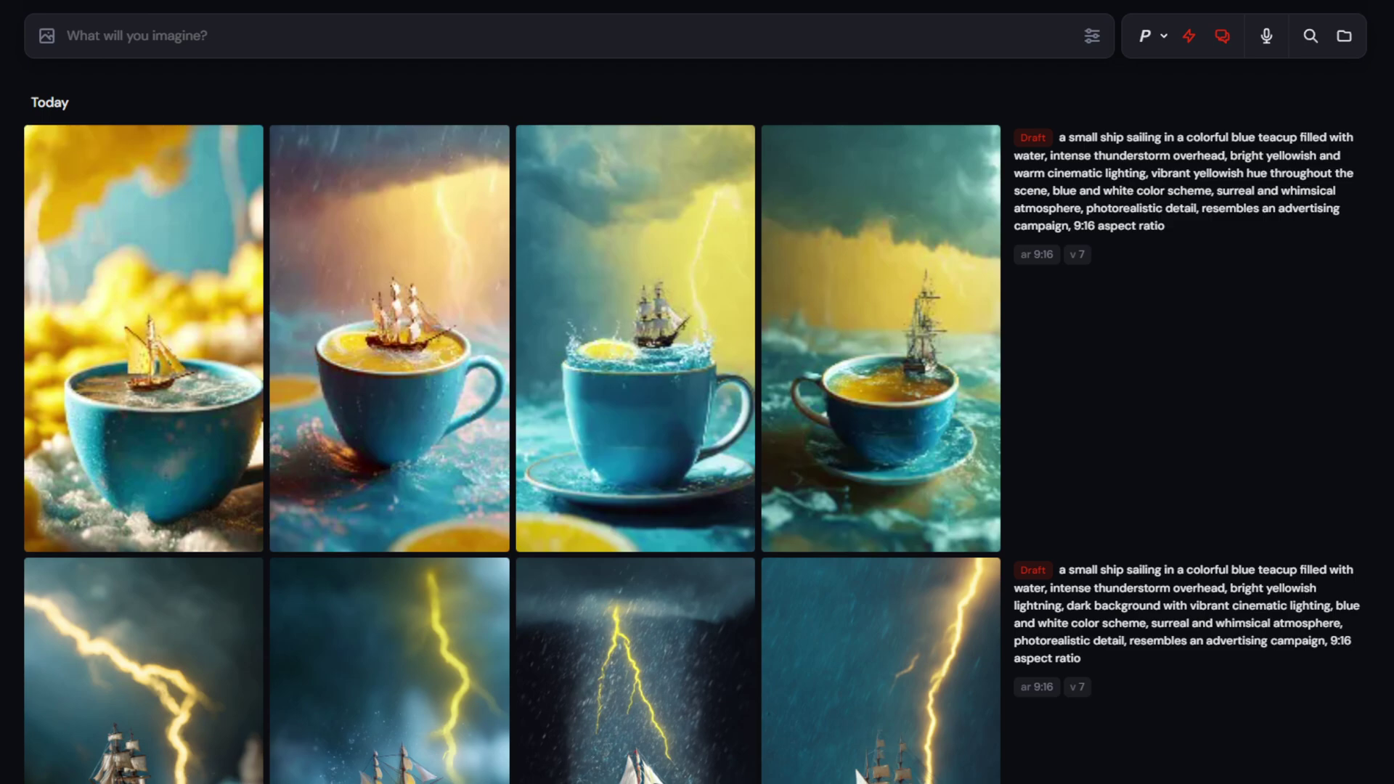
click(397, 501)
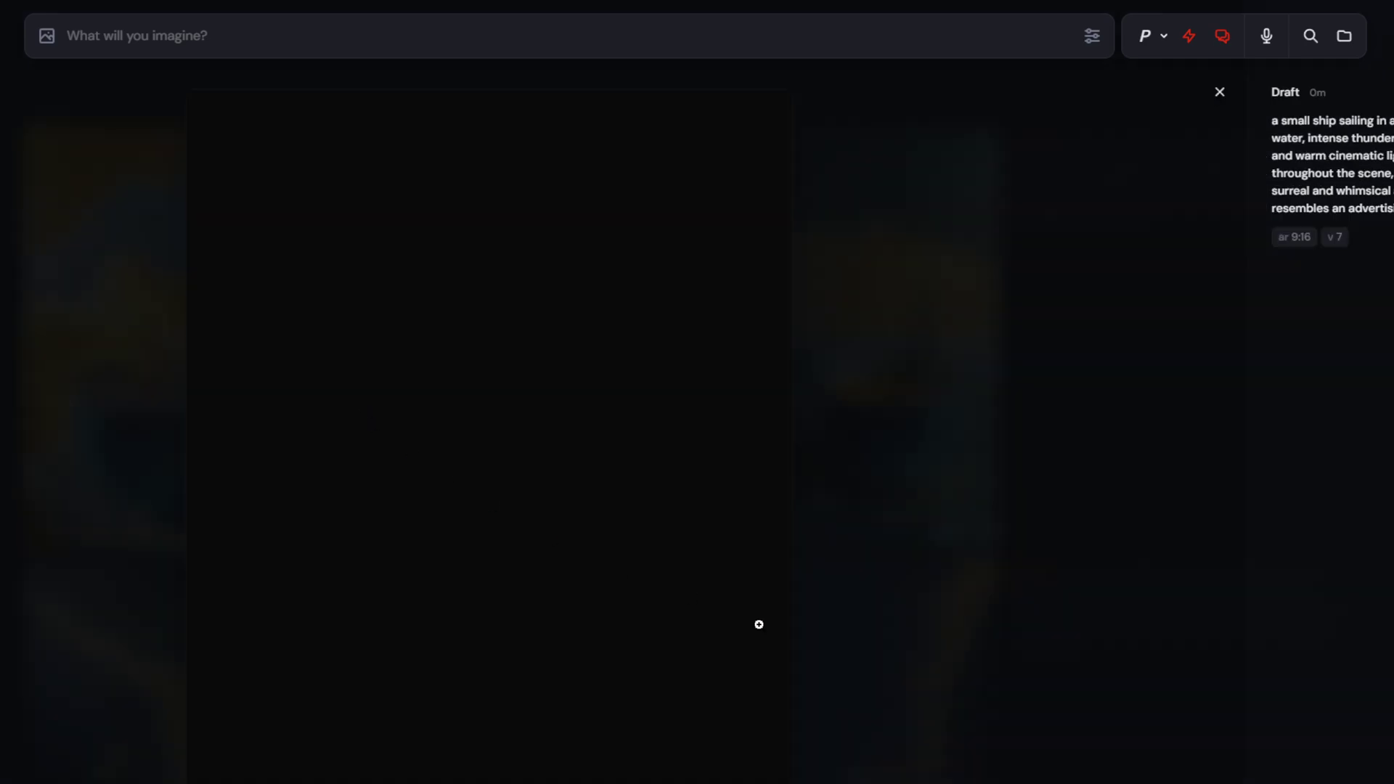
click(974, 634)
scroll(726, 581, down, 5)
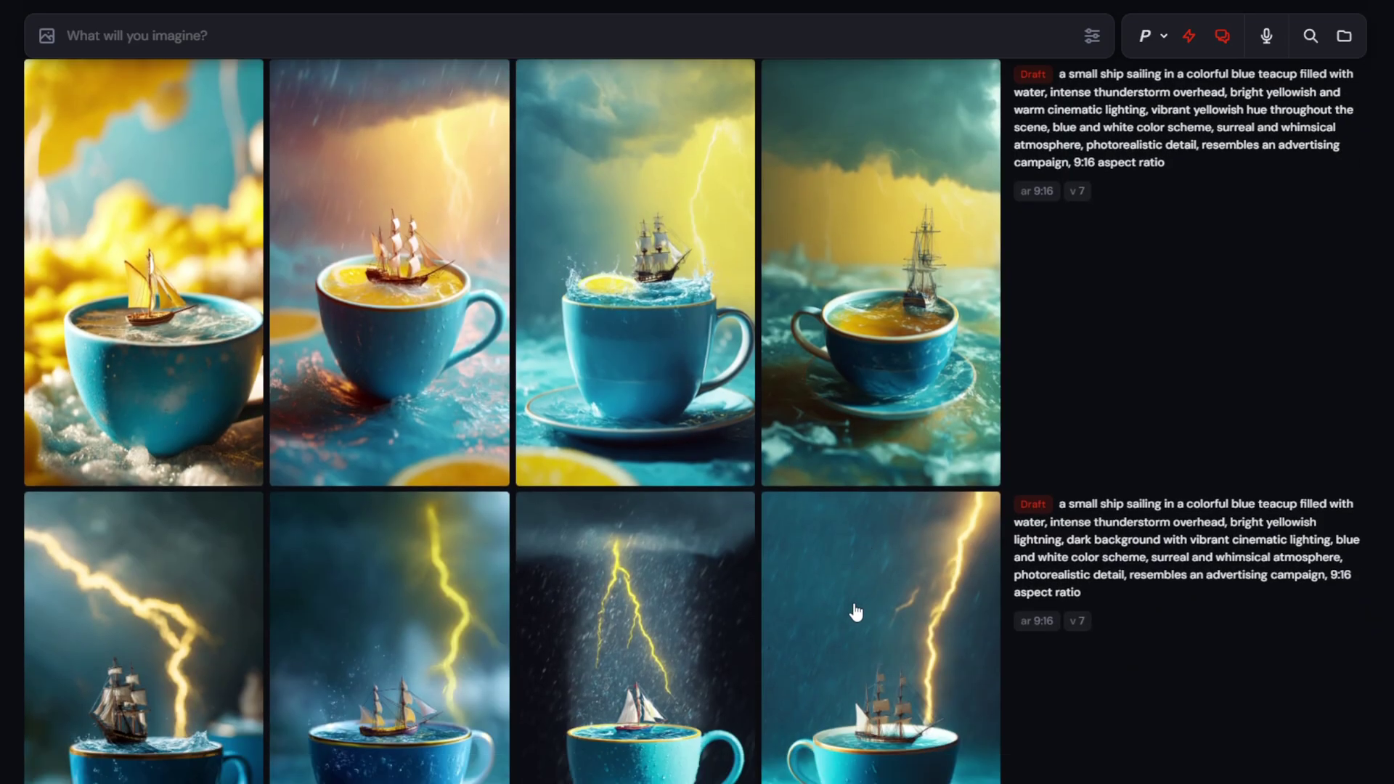
scroll(777, 638, up, 5)
Step: Reuse the blue-and-white advertising campaign teacup prompt with its ar 9:16 and v 7 parameters and generate a fresh batch
mouse_move(575, 493)
scroll(575, 494, down, 9)
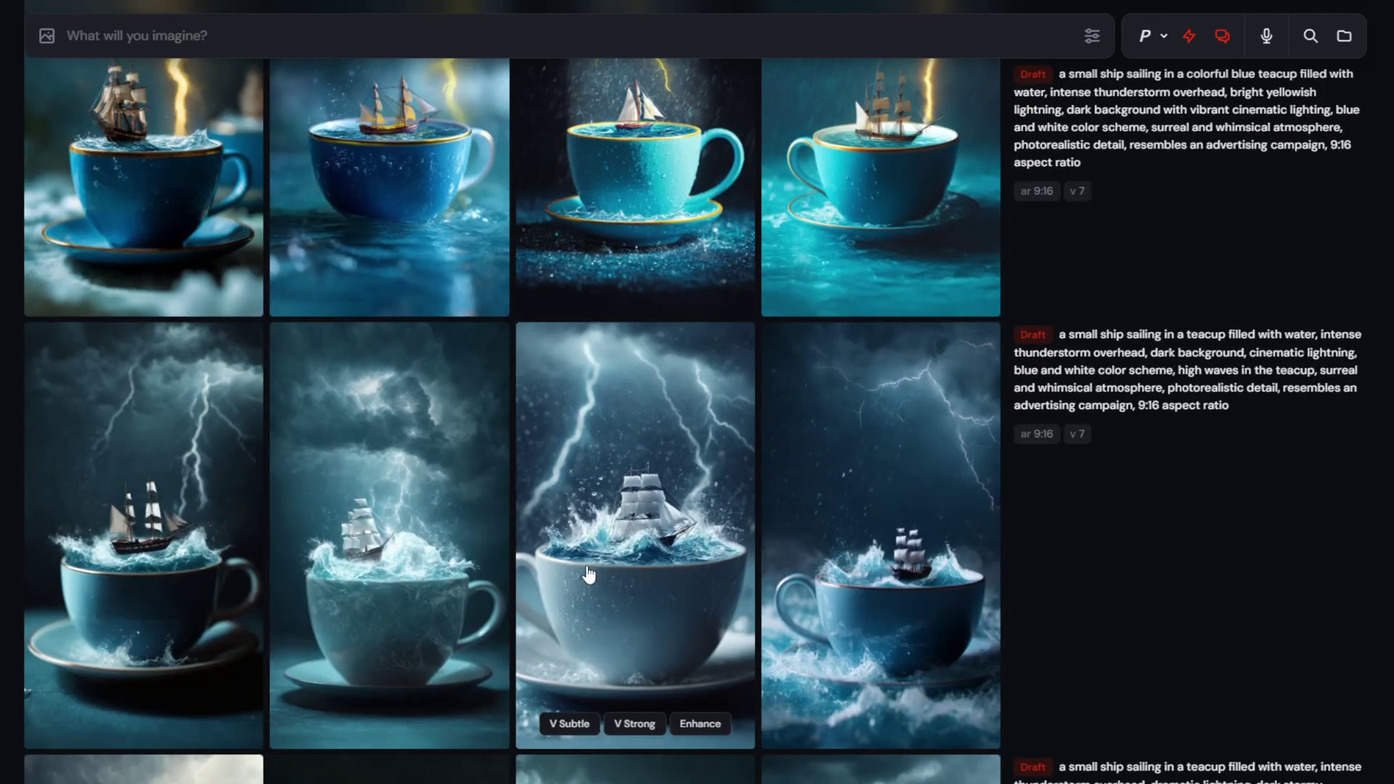
click(1131, 385)
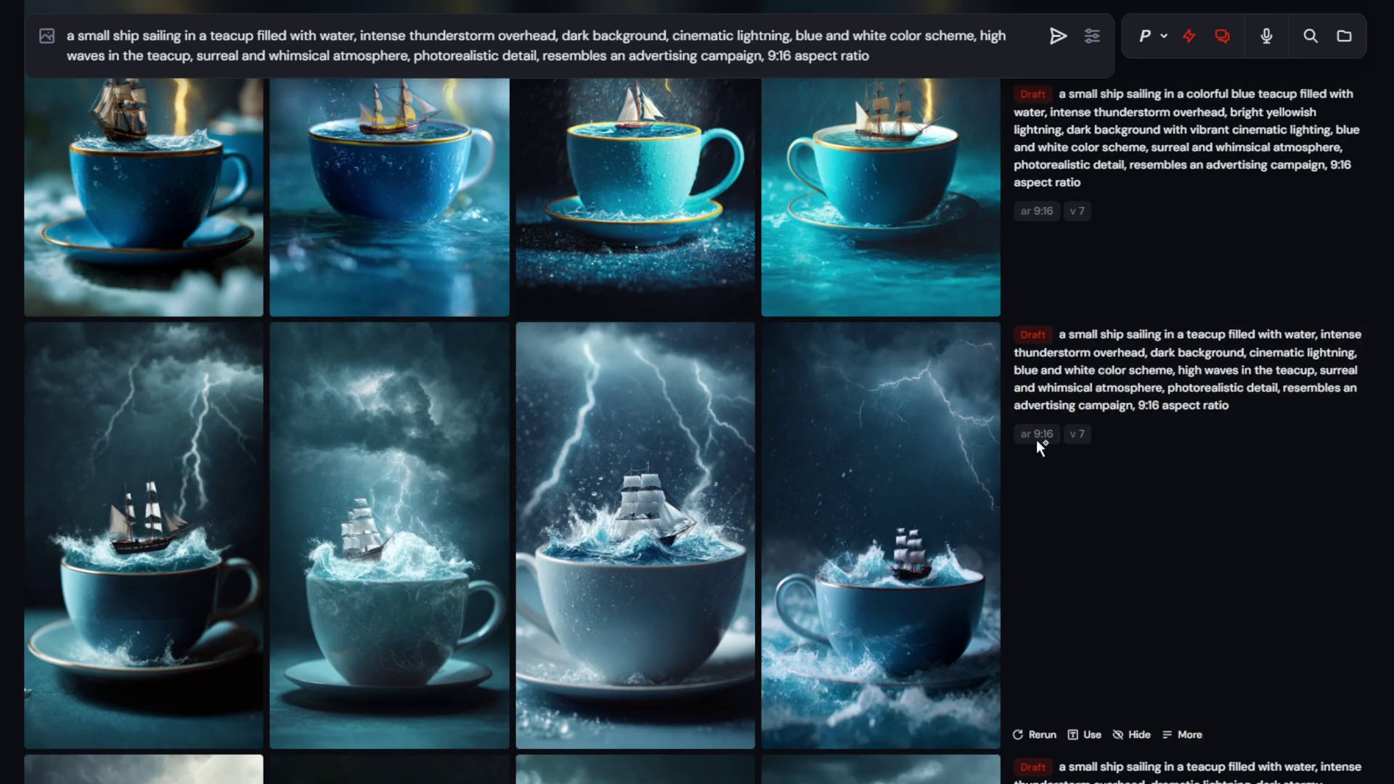
click(1036, 436)
click(1070, 435)
click(1058, 35)
scroll(660, 349, up, 10)
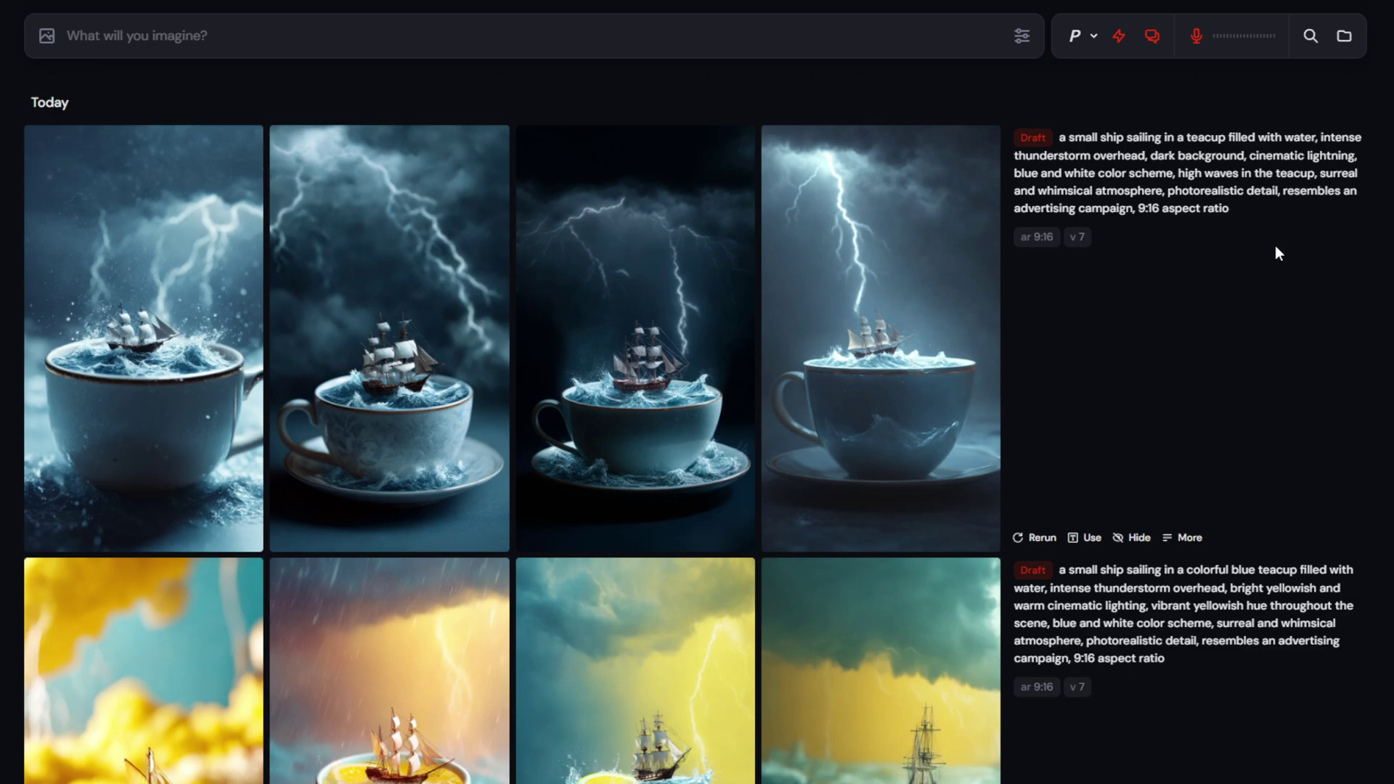
Step: Dictate a 9:16 prompt for a storm raging inside an antique teacup with a sailing ship and splashing water, and enlarge the first draft
click(1196, 35)
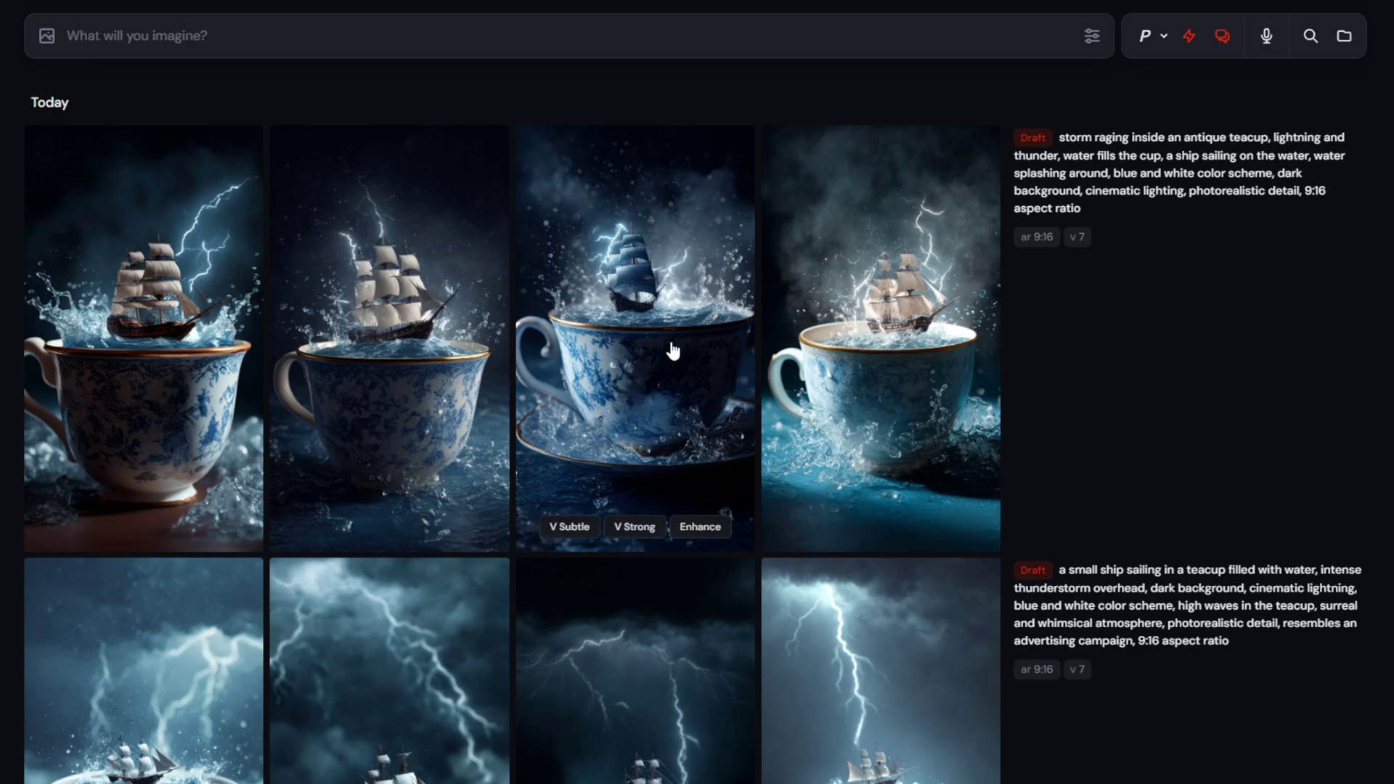
click(218, 374)
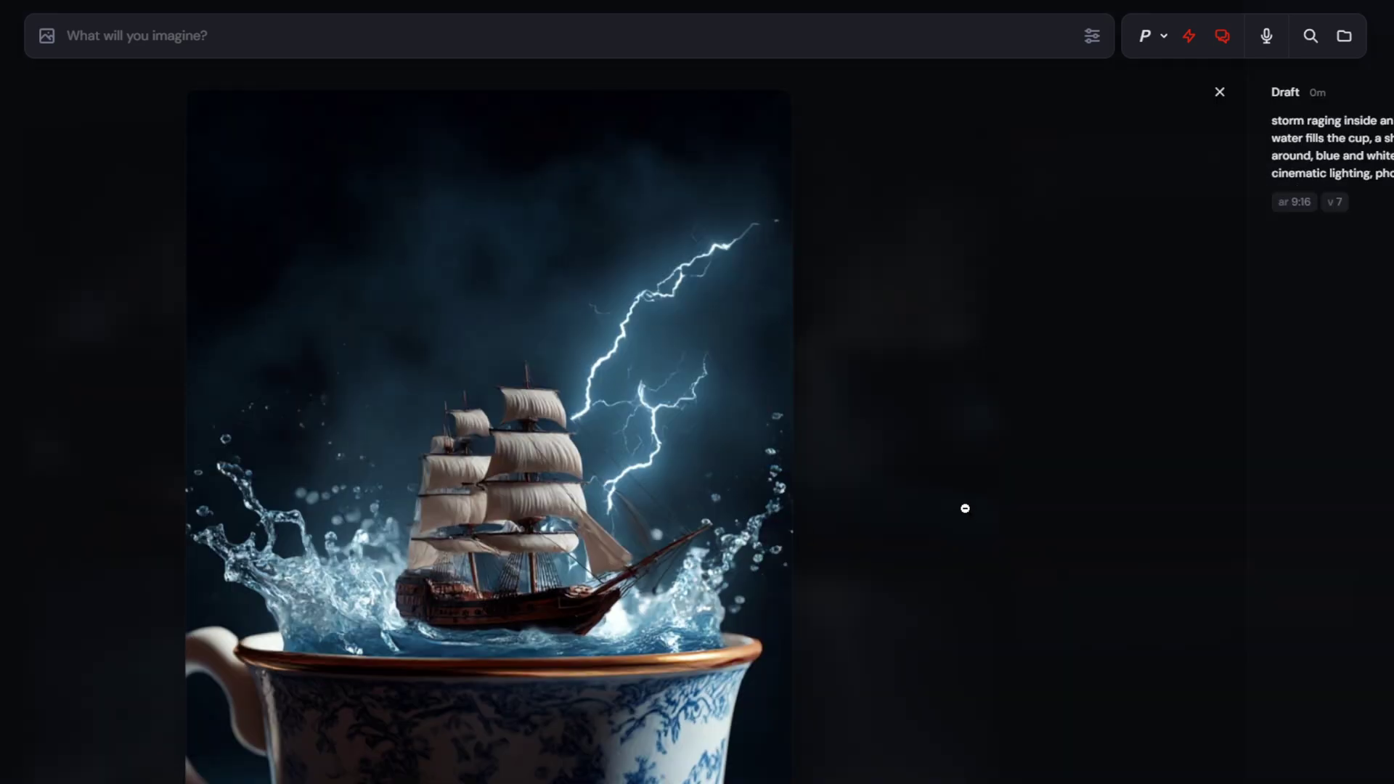
Step: Examine the second and third drafts of the antique teacup batch at full size
click(965, 509)
click(965, 520)
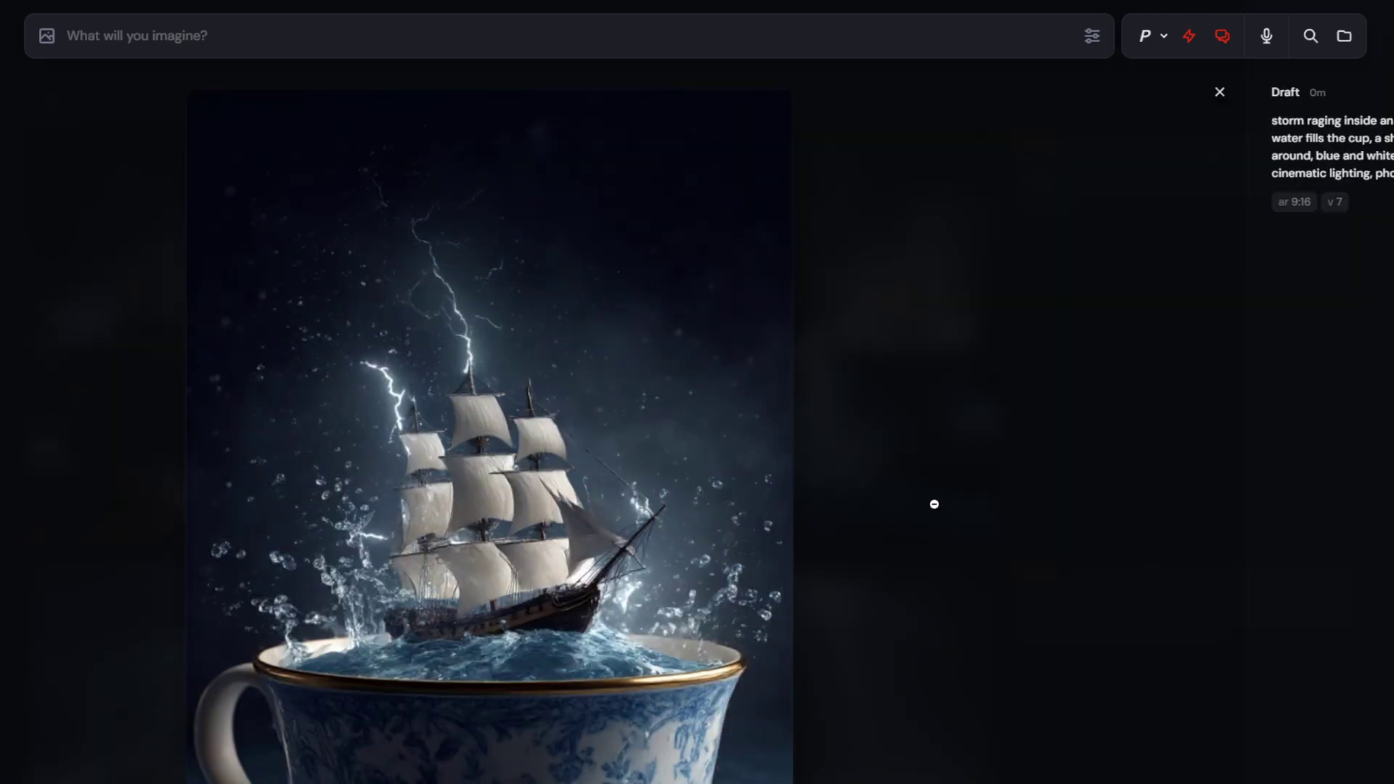
click(934, 501)
click(710, 434)
click(1002, 493)
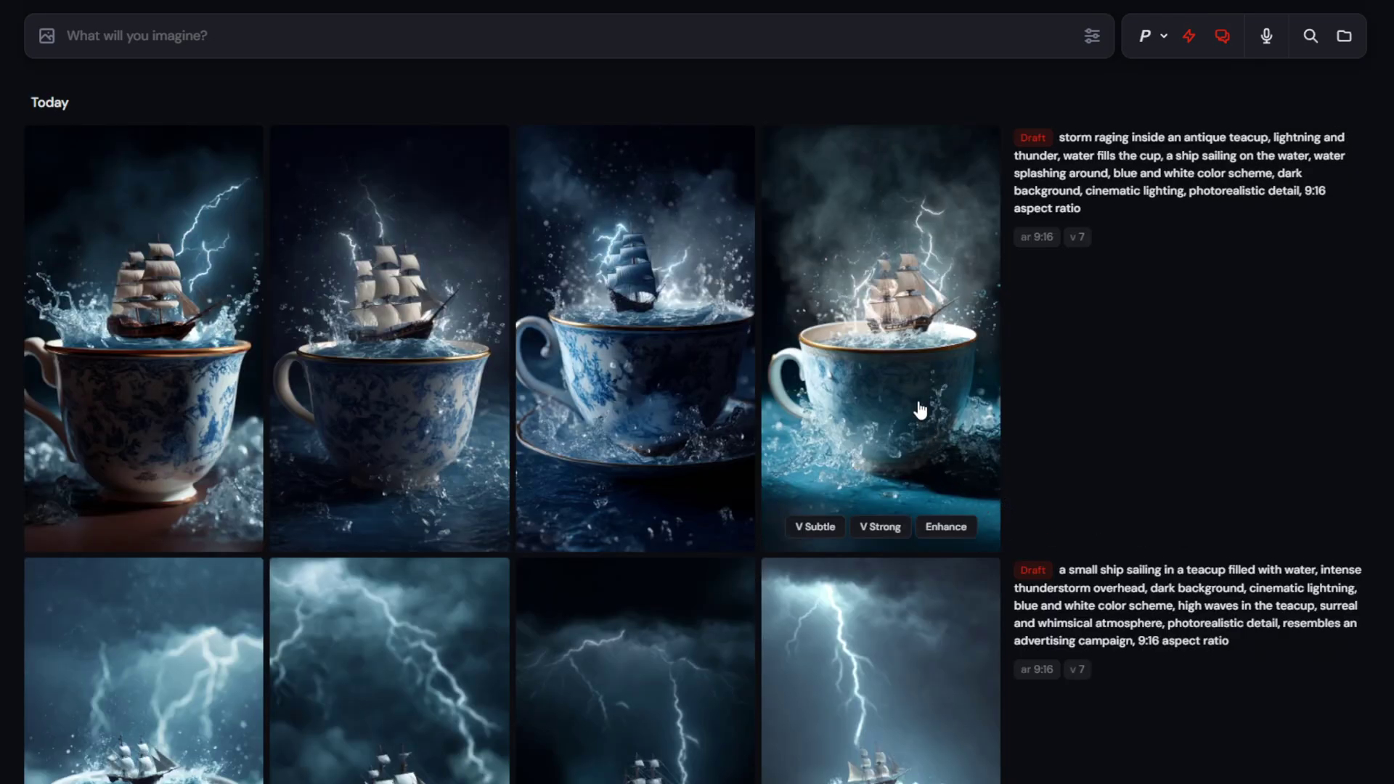
Step: Check the fourth antique teacup draft at full size and enhance both the fourth and first drafts of that batch
click(917, 407)
click(987, 583)
click(947, 529)
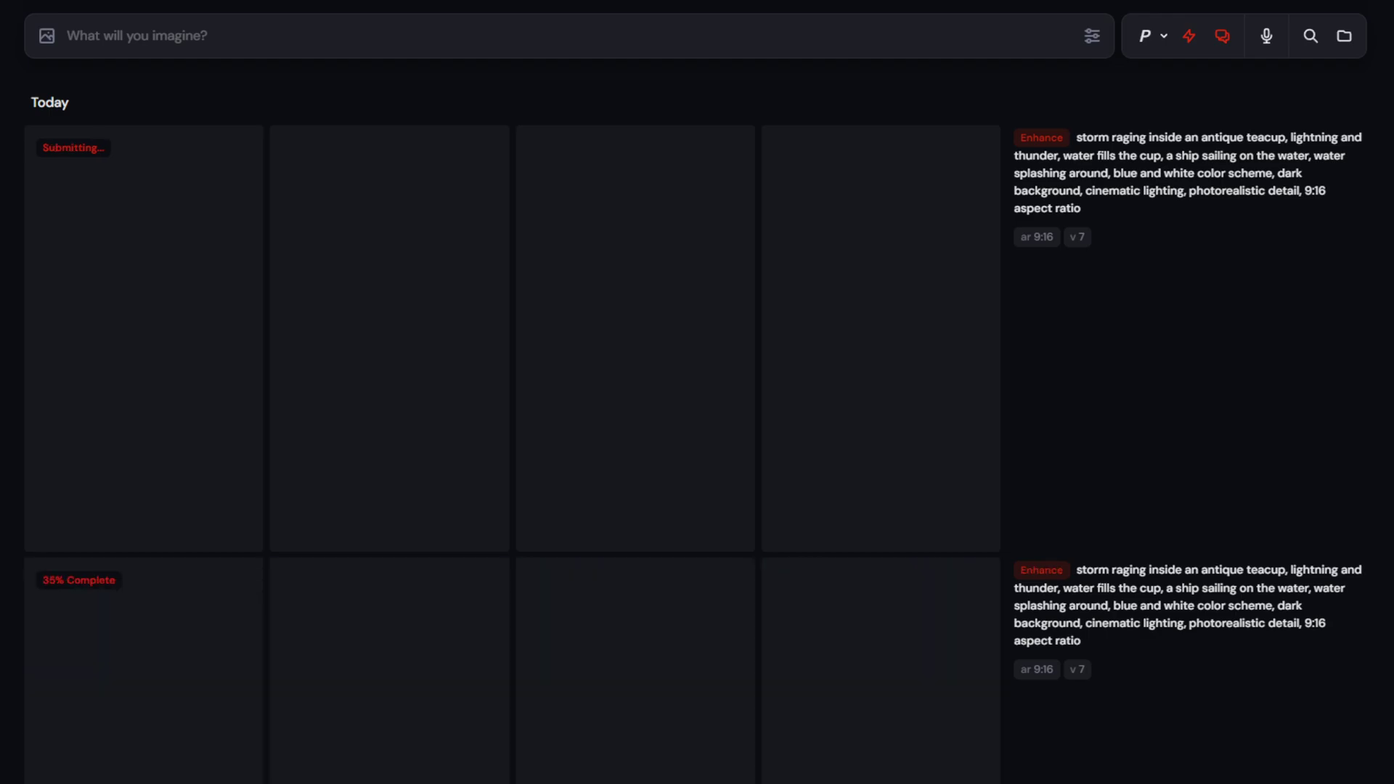
Step: Examine the two enhanced antique teacup batches and compare them with the original drafts and the earlier blue-and-white teacup batch
scroll(698, 436, down, 4)
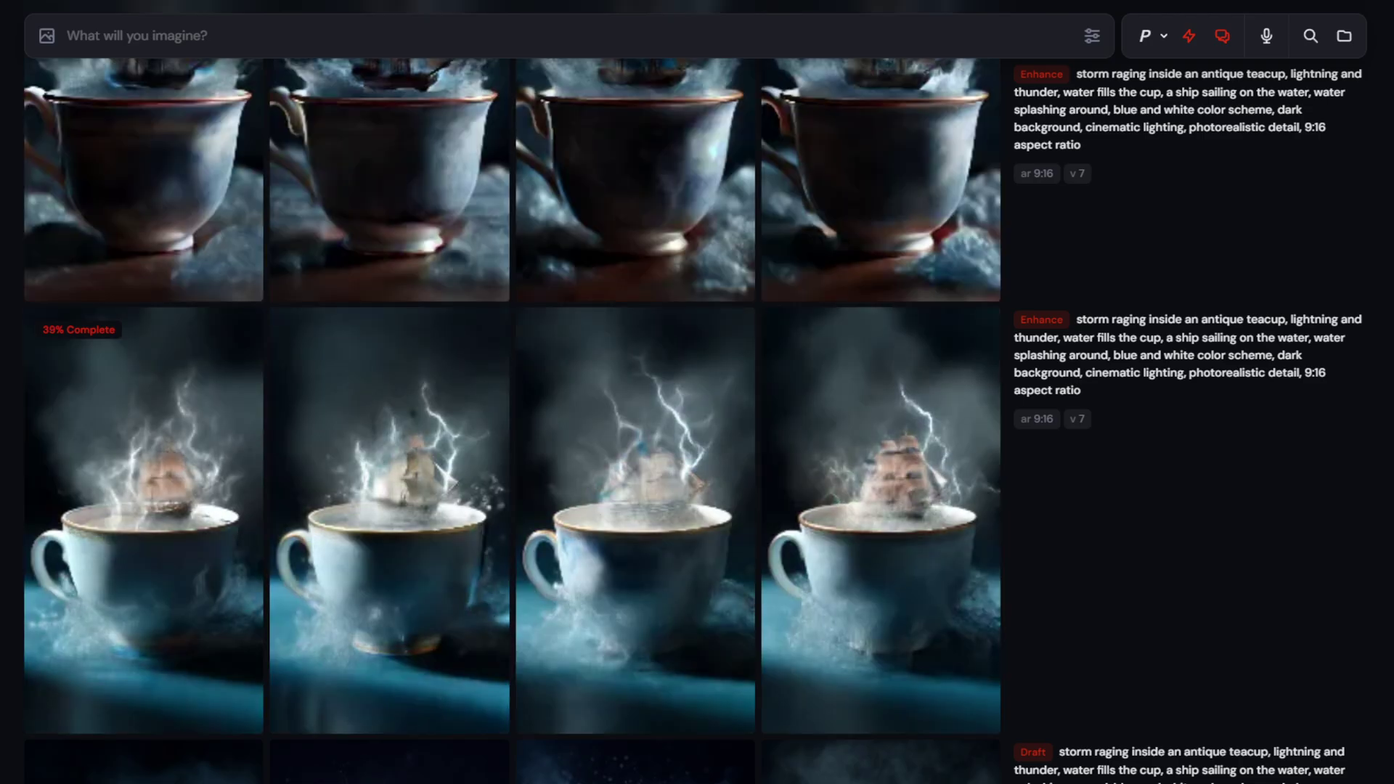
scroll(1083, 742, up, 3)
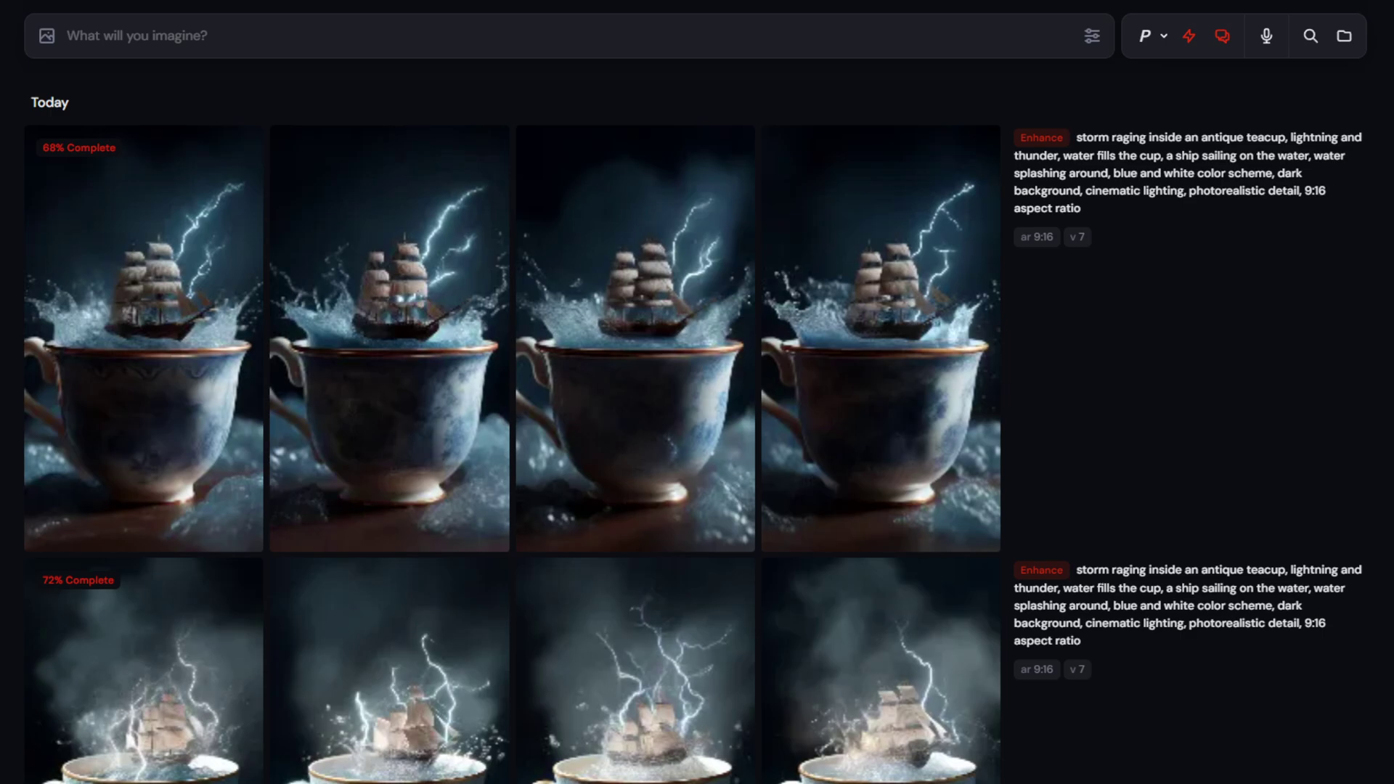
scroll(697, 436, down, 5)
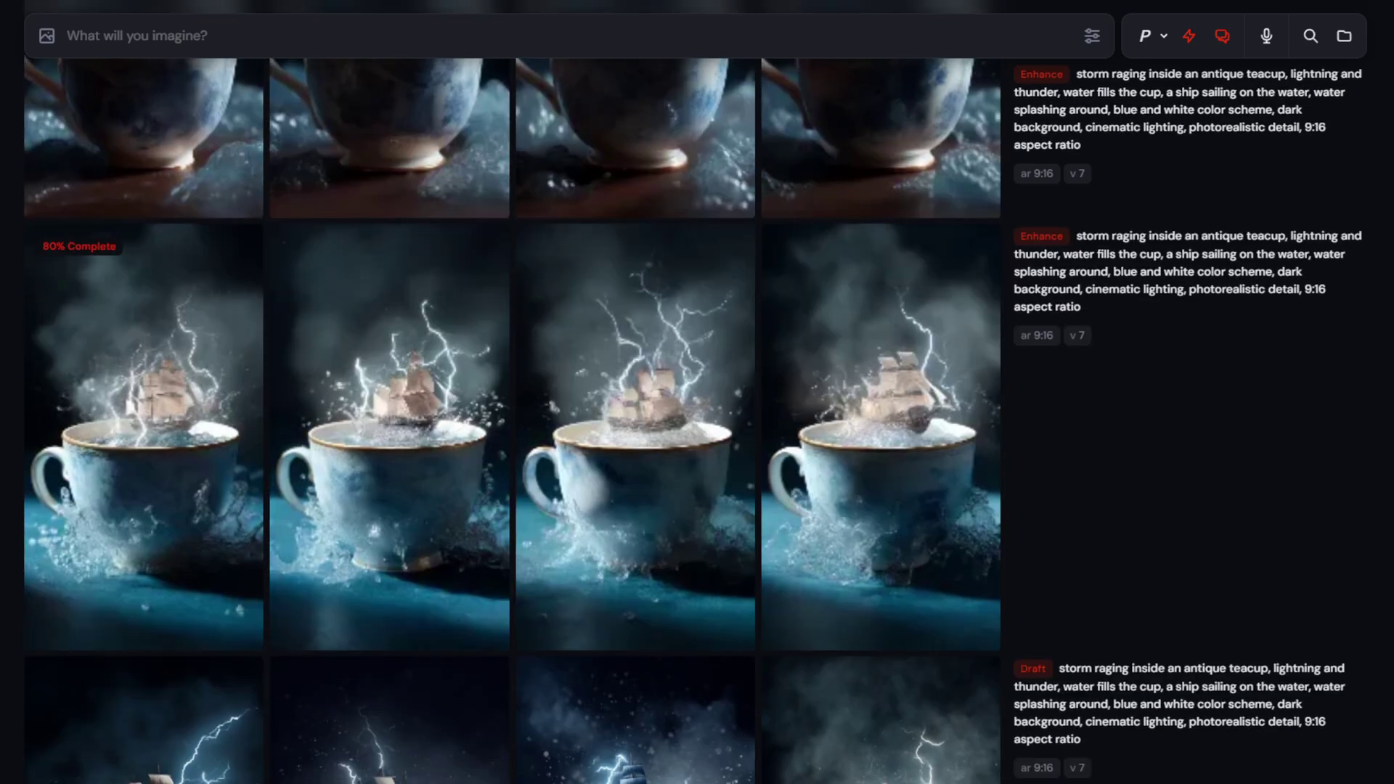
scroll(685, 421, down, 8)
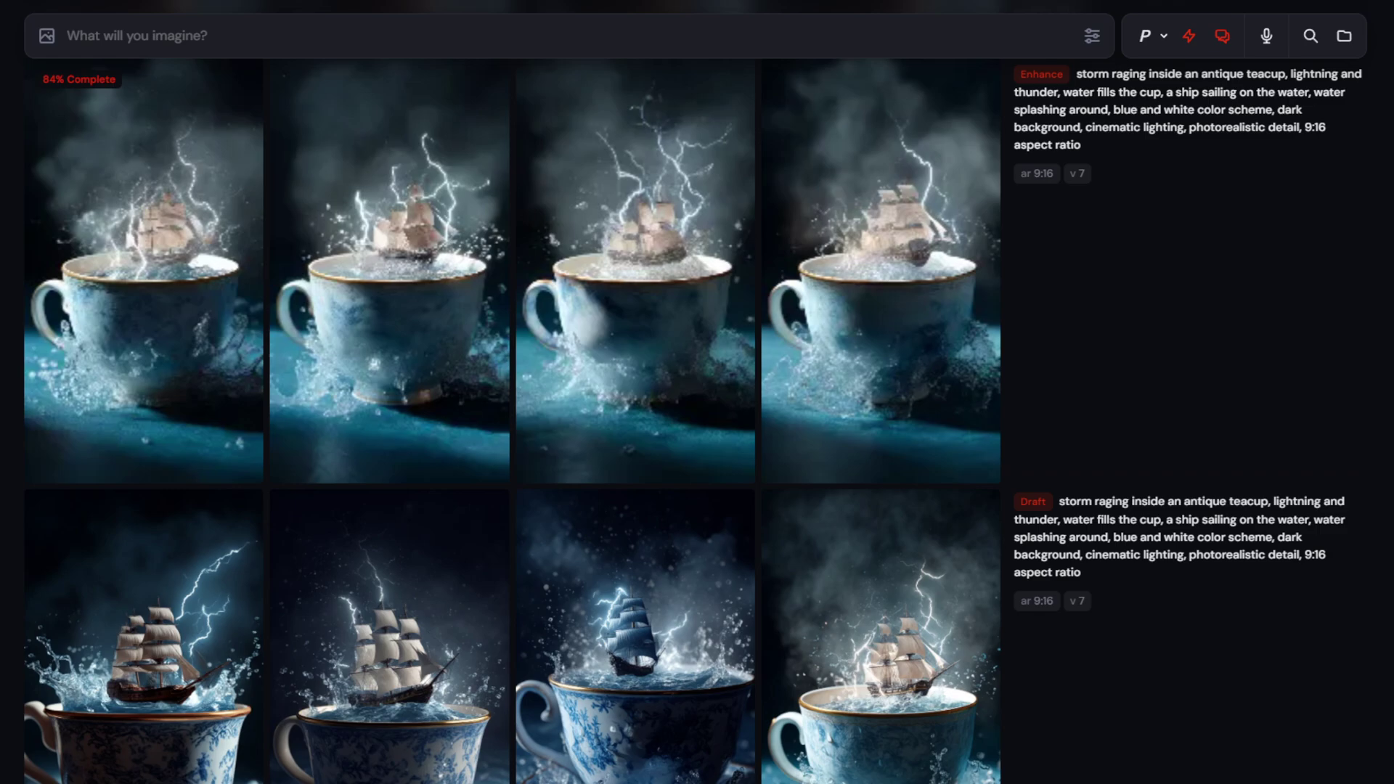
scroll(366, 704, down, 2)
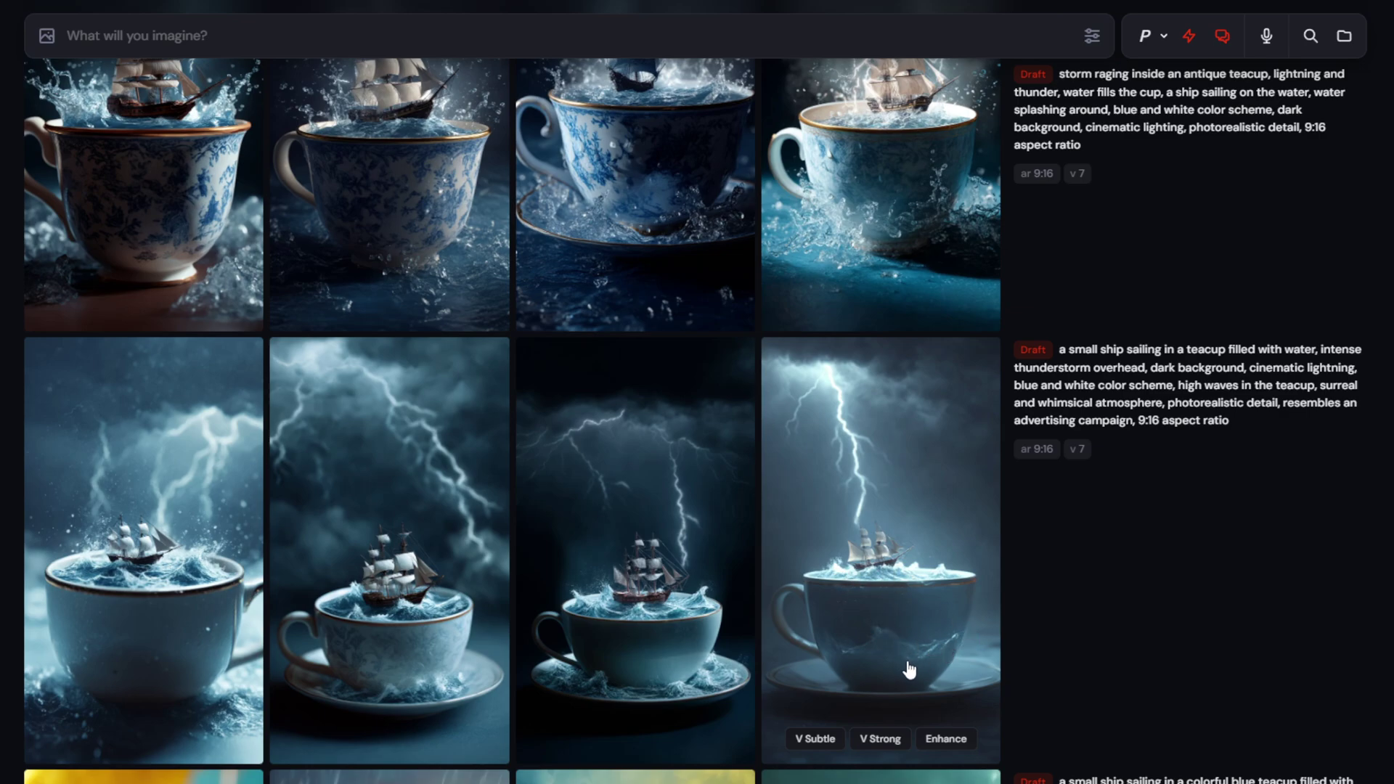
scroll(909, 700, up, 3)
scroll(908, 706, up, 2)
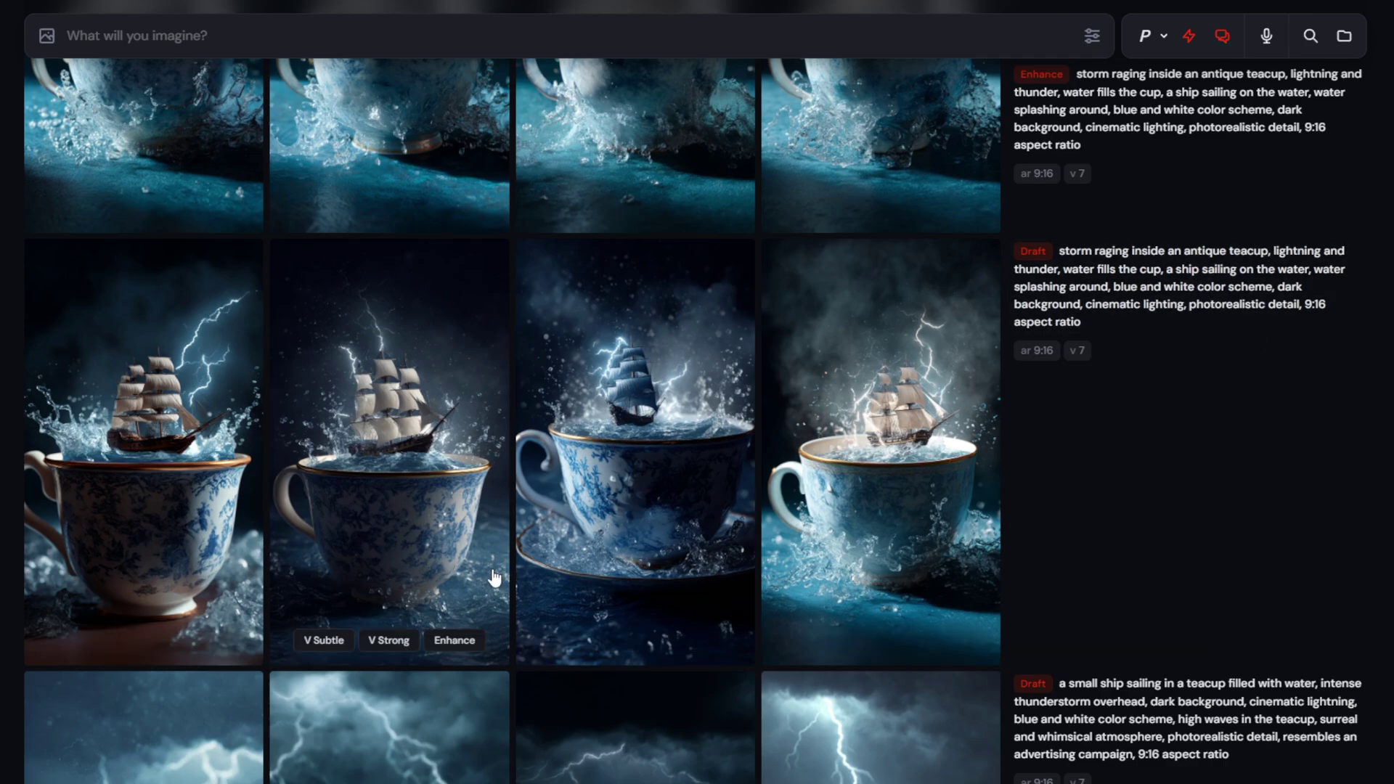
scroll(310, 629, up, 7)
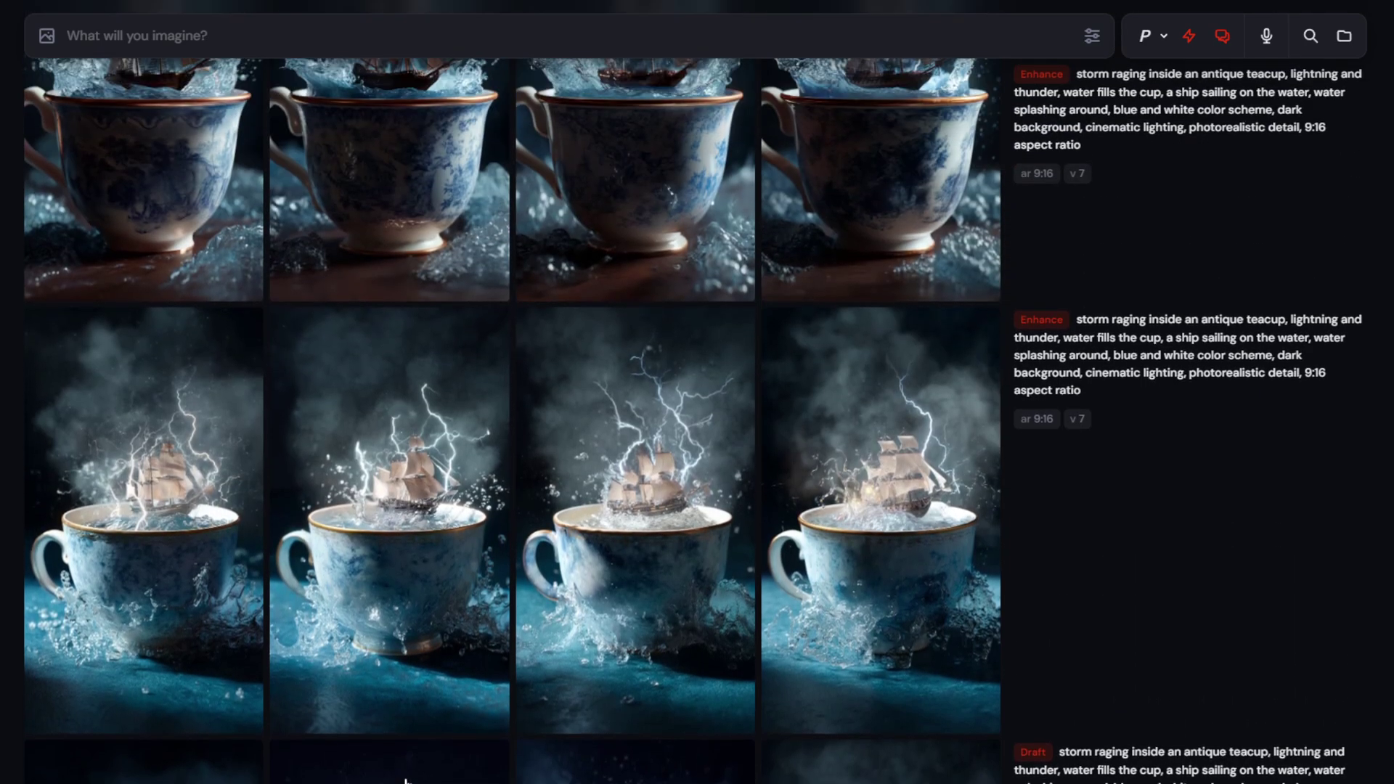
scroll(355, 363, up, 1)
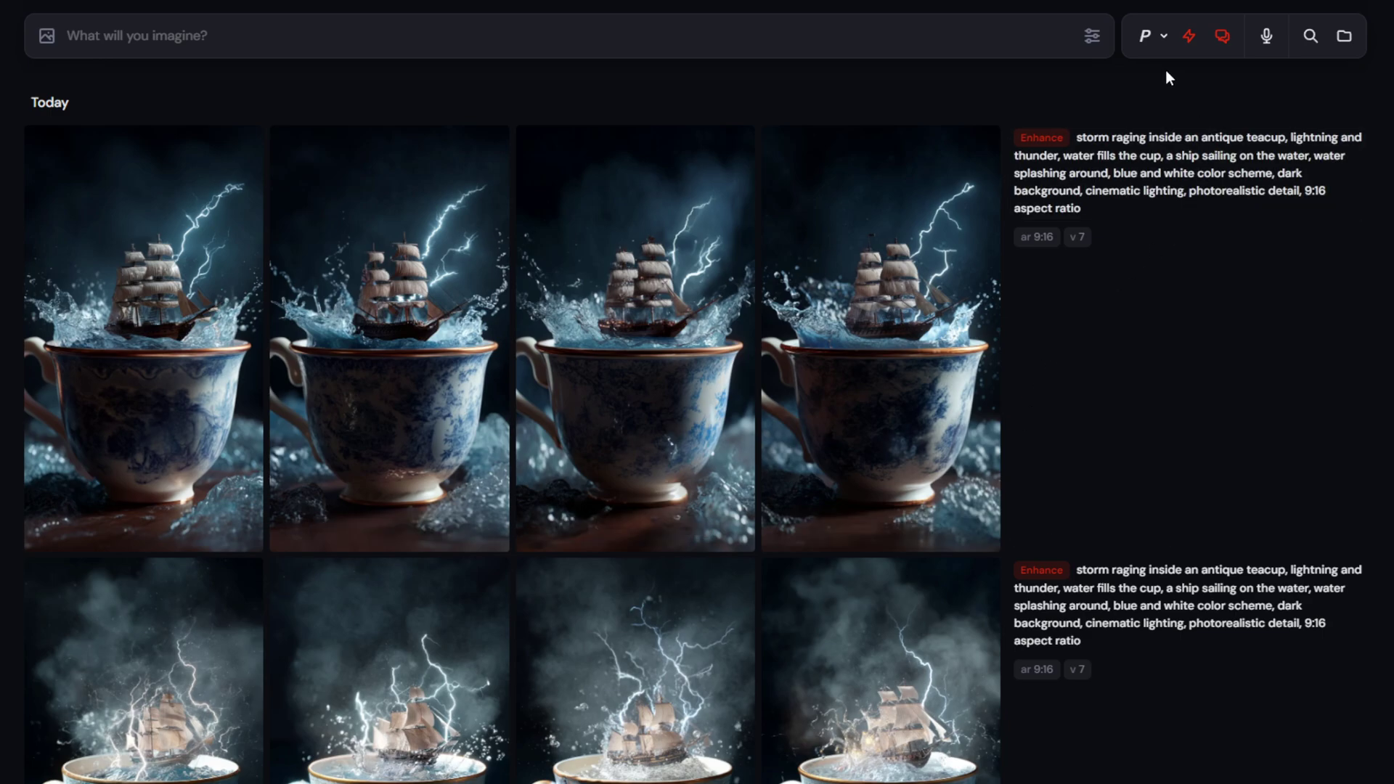
scroll(1045, 618, down, 5)
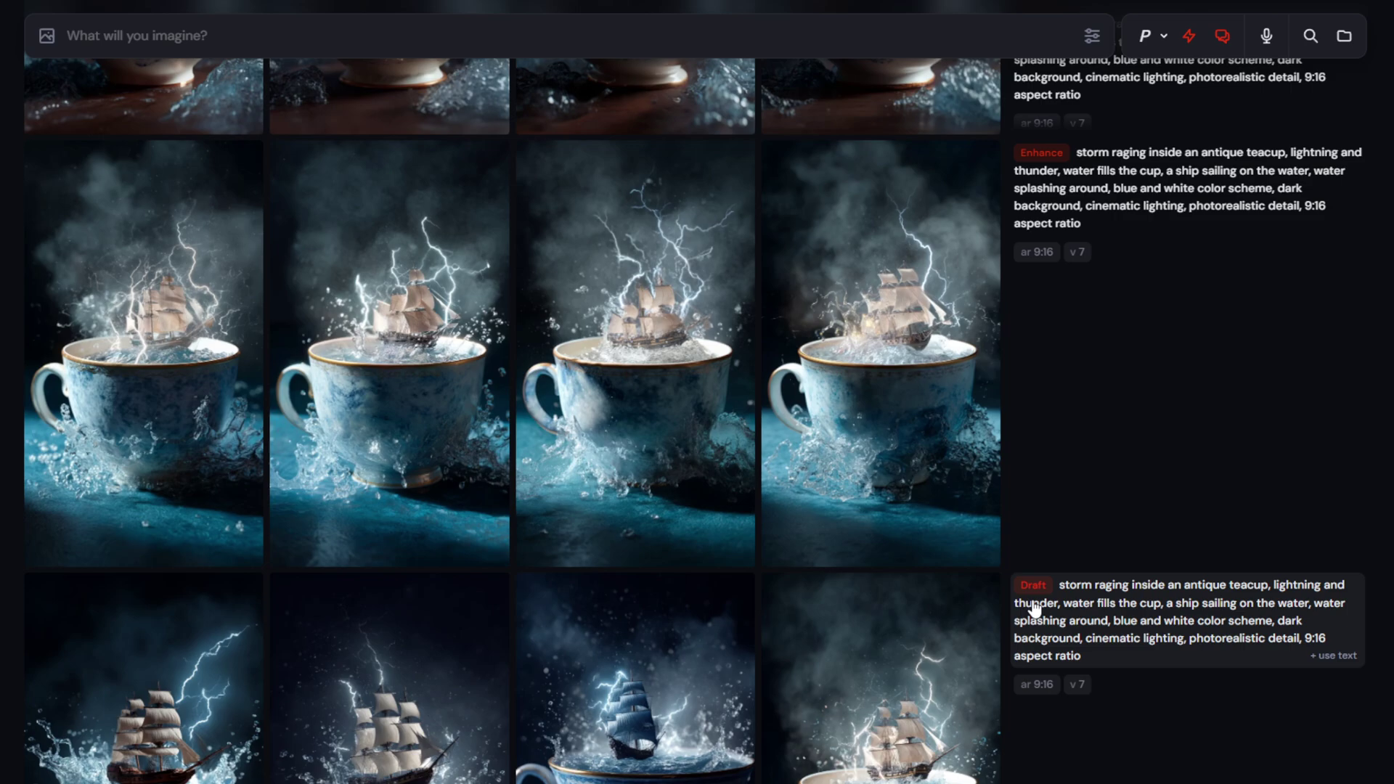
Step: Dictate a slightly warmer and brighter atmosphere for the antique teacup storm prompt and generate a new 9:16 draft batch
click(1267, 36)
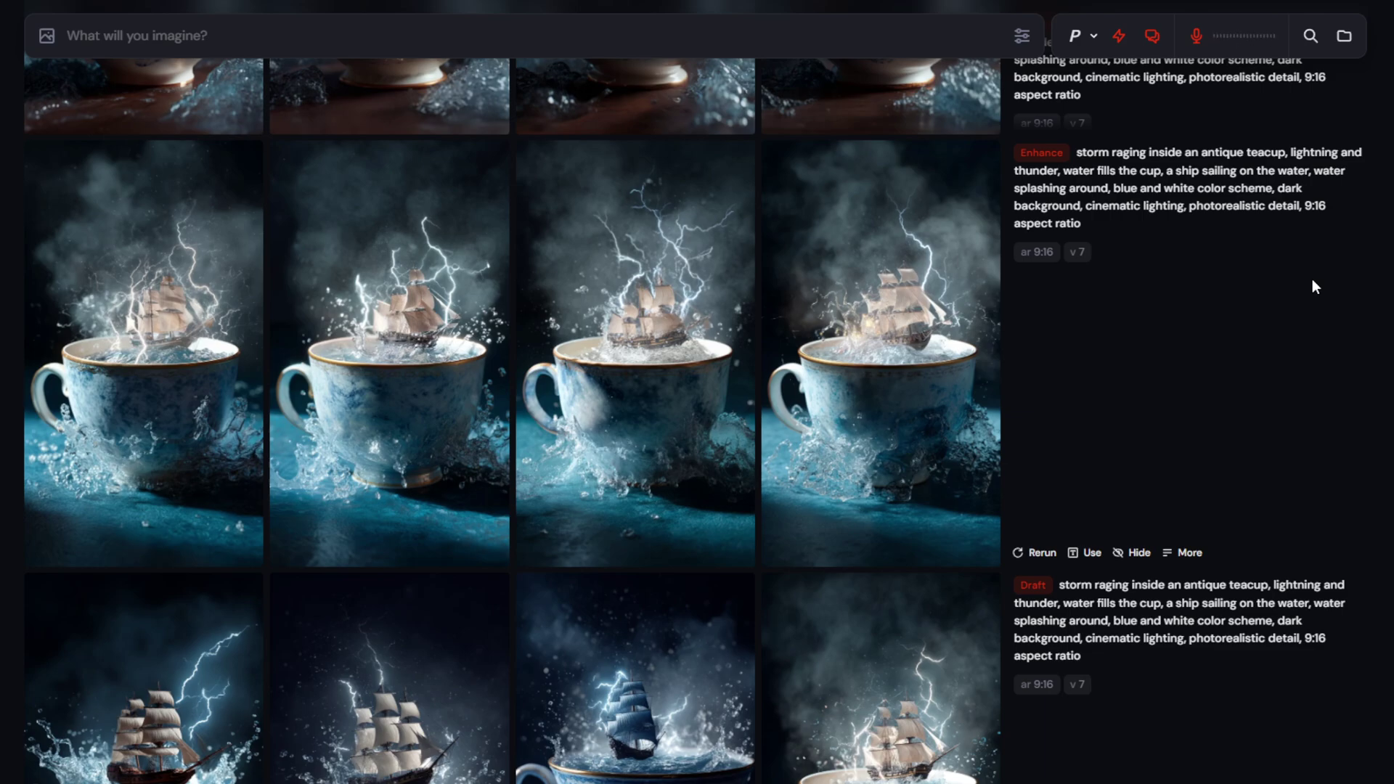
click(1197, 36)
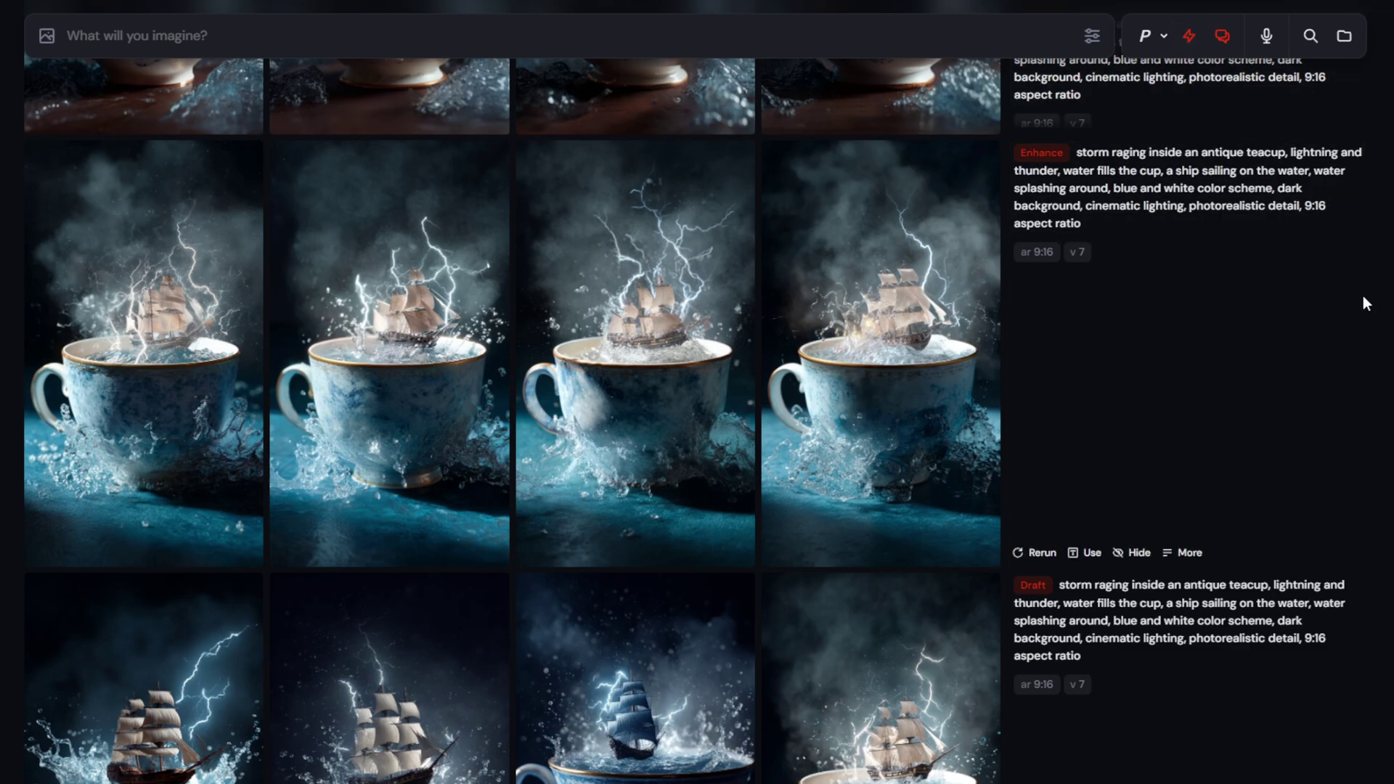
scroll(512, 392, up, 5)
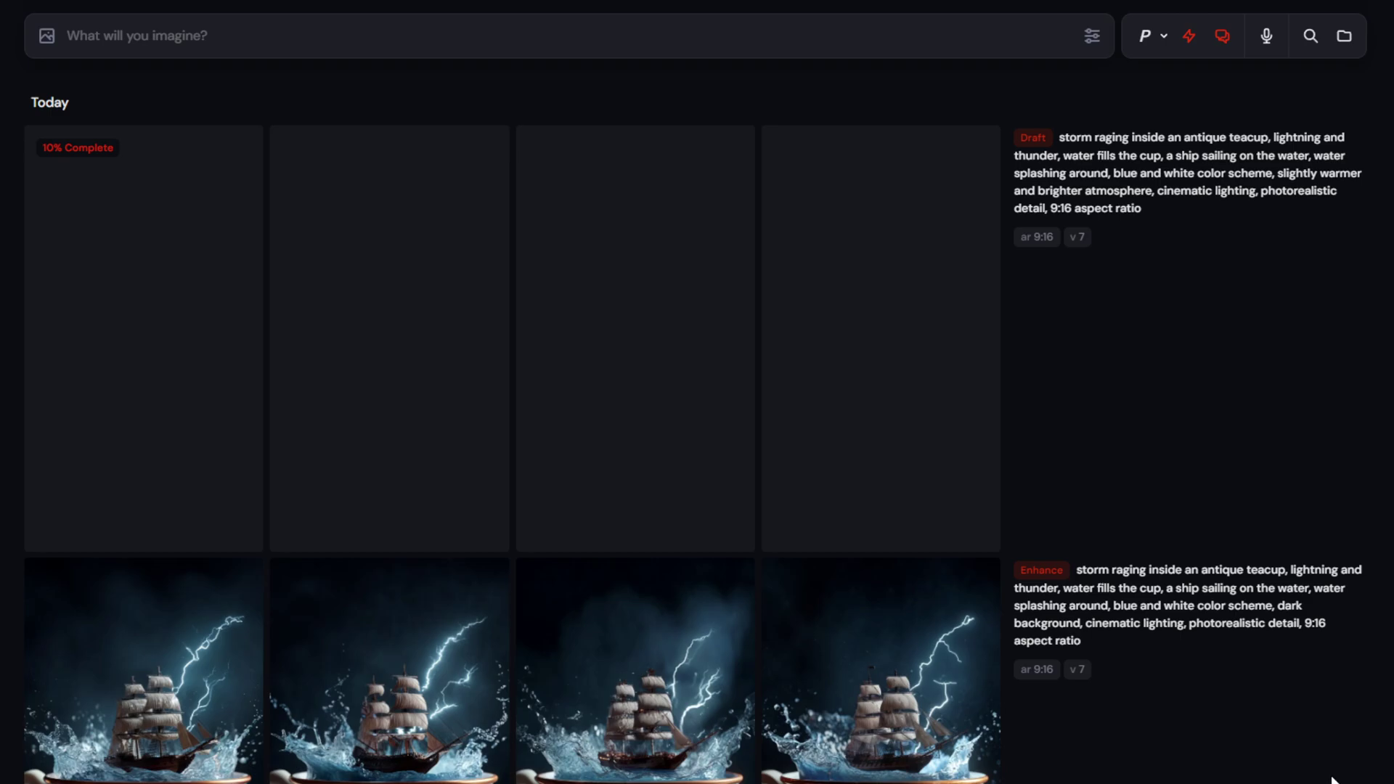
mouse_move(1333, 249)
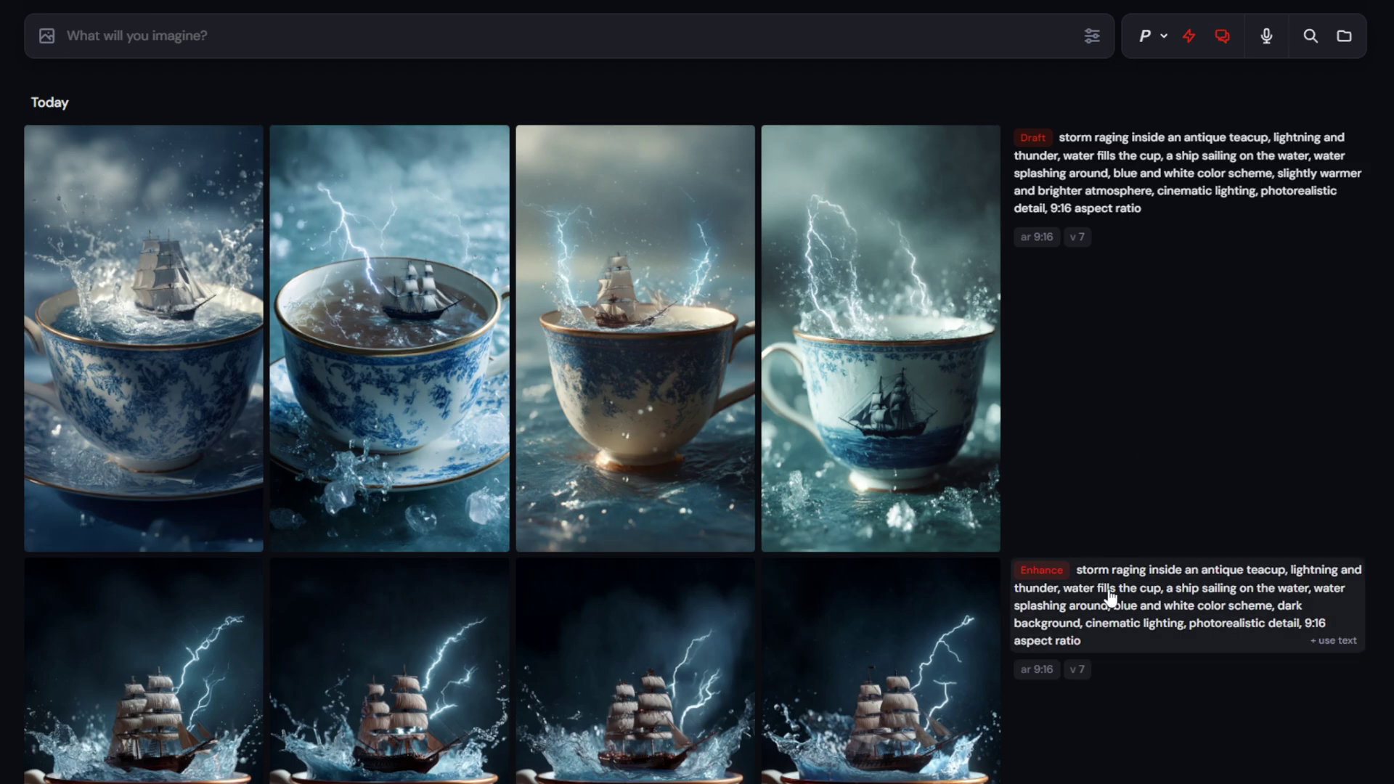
Step: Examine the first, third and fourth drafts of the warmer, brighter batch at full size and rerun its prompt for two more batches
click(170, 339)
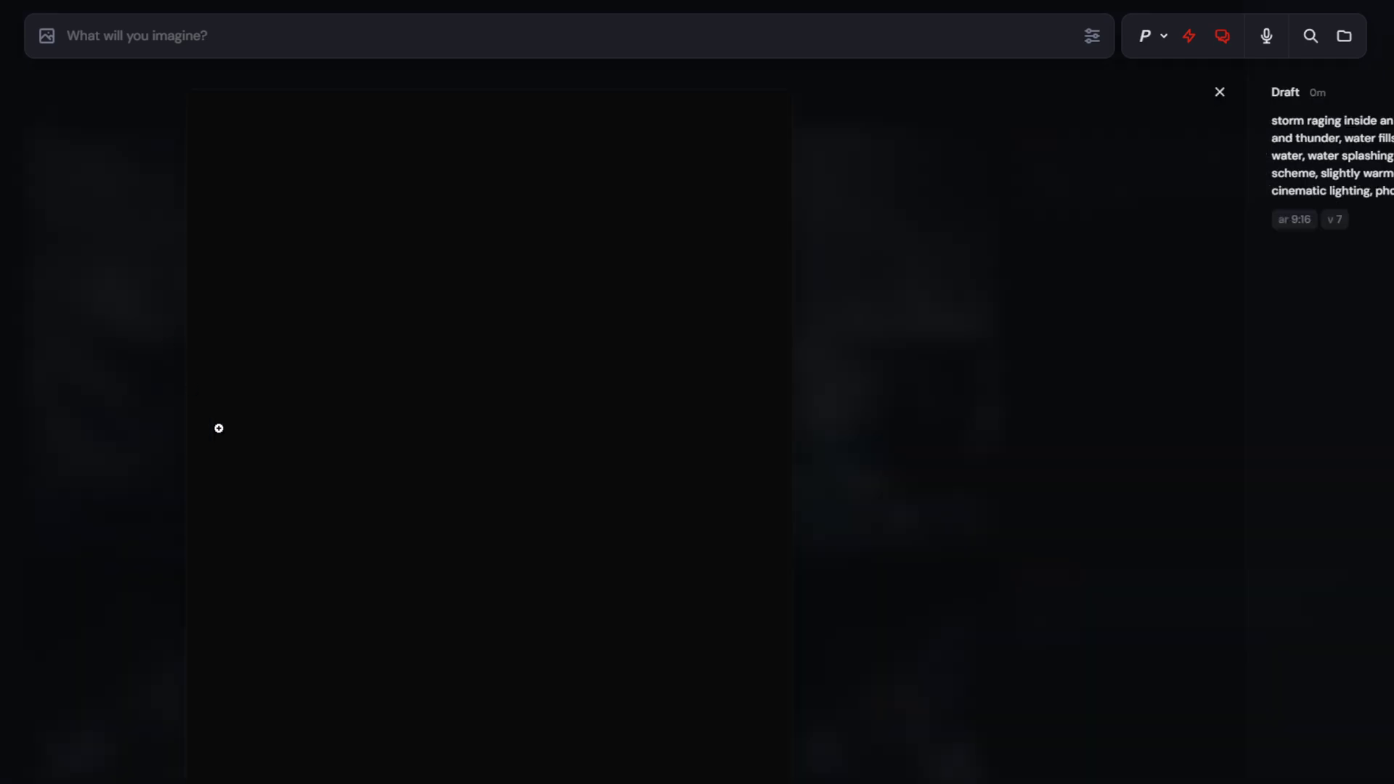
click(991, 552)
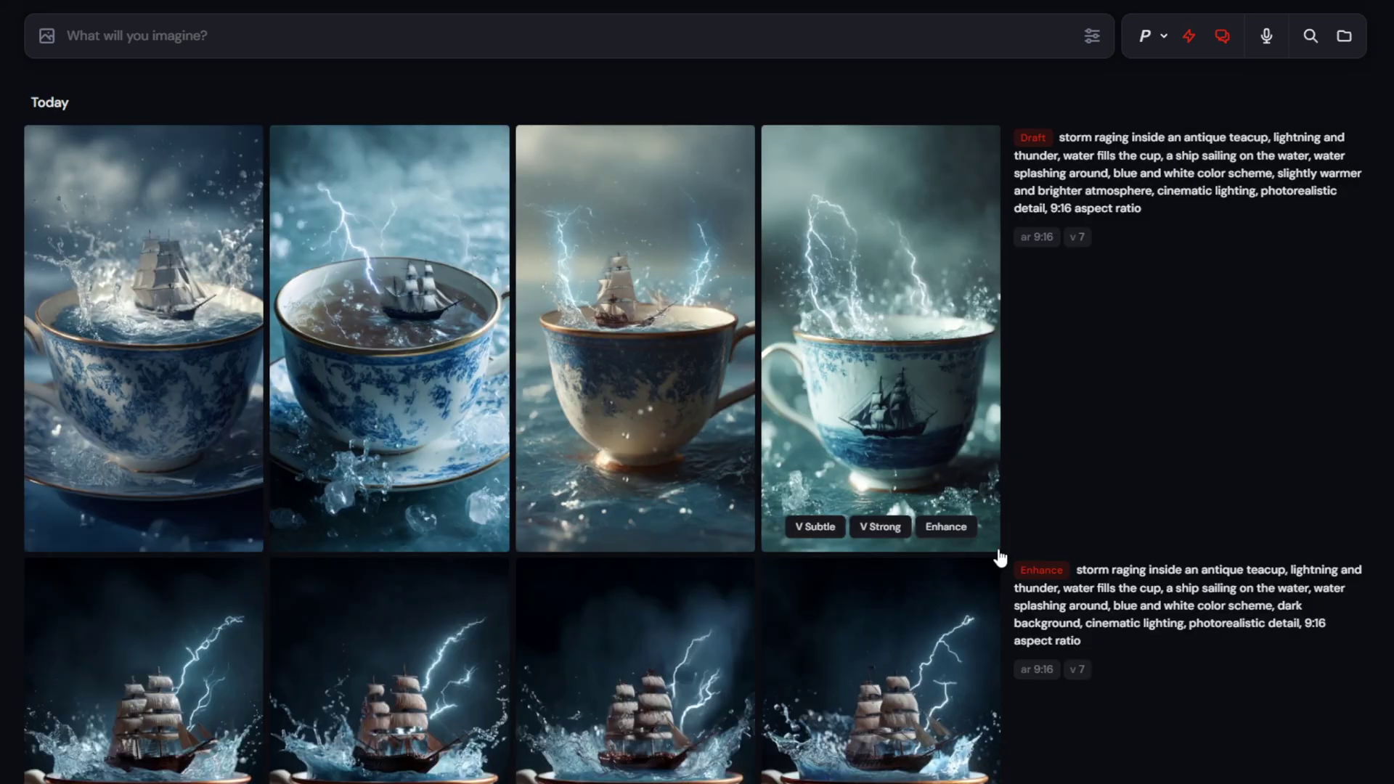
click(723, 456)
click(947, 535)
click(900, 479)
click(894, 470)
click(1043, 539)
Step: Go back to the original dark-background antique teacup batch and examine its first, second and third drafts at full size
scroll(1036, 548, down, 5)
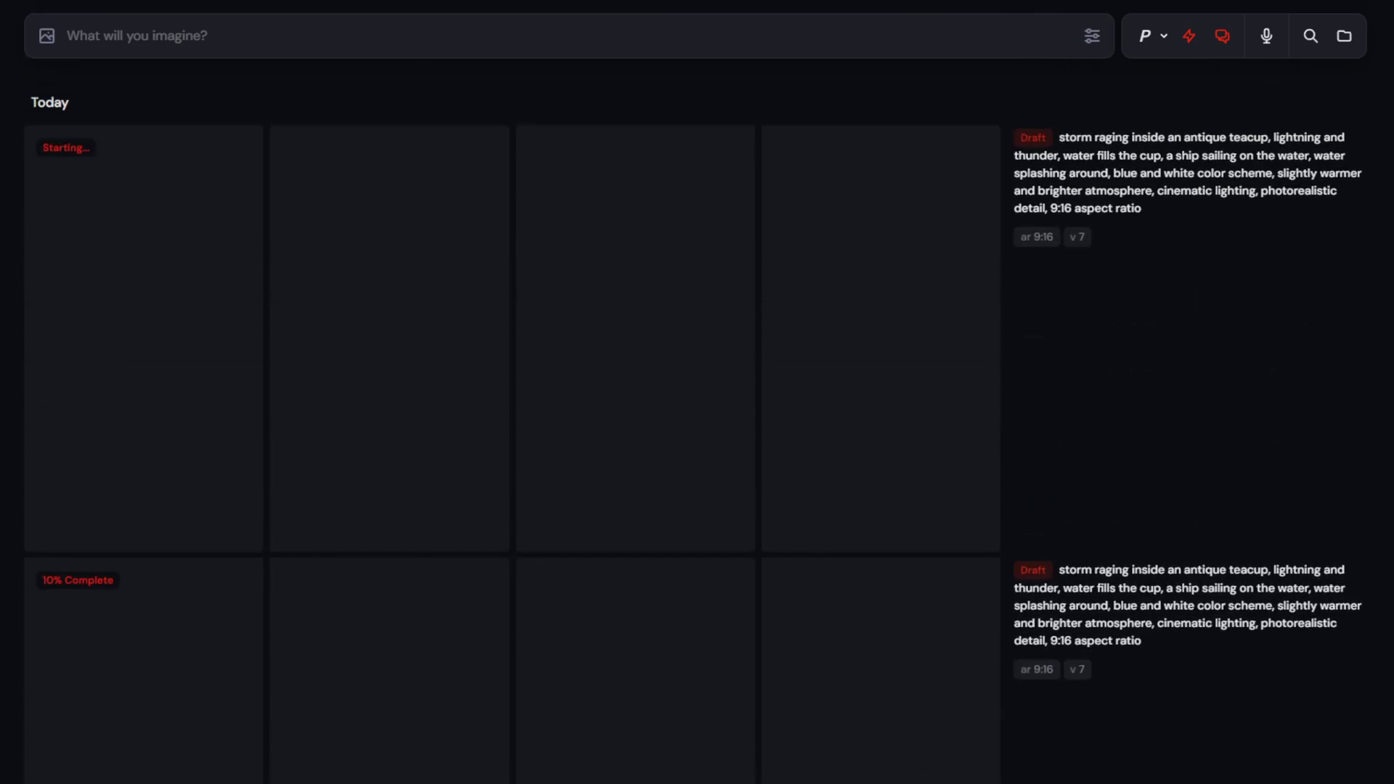
scroll(698, 436, down, 6)
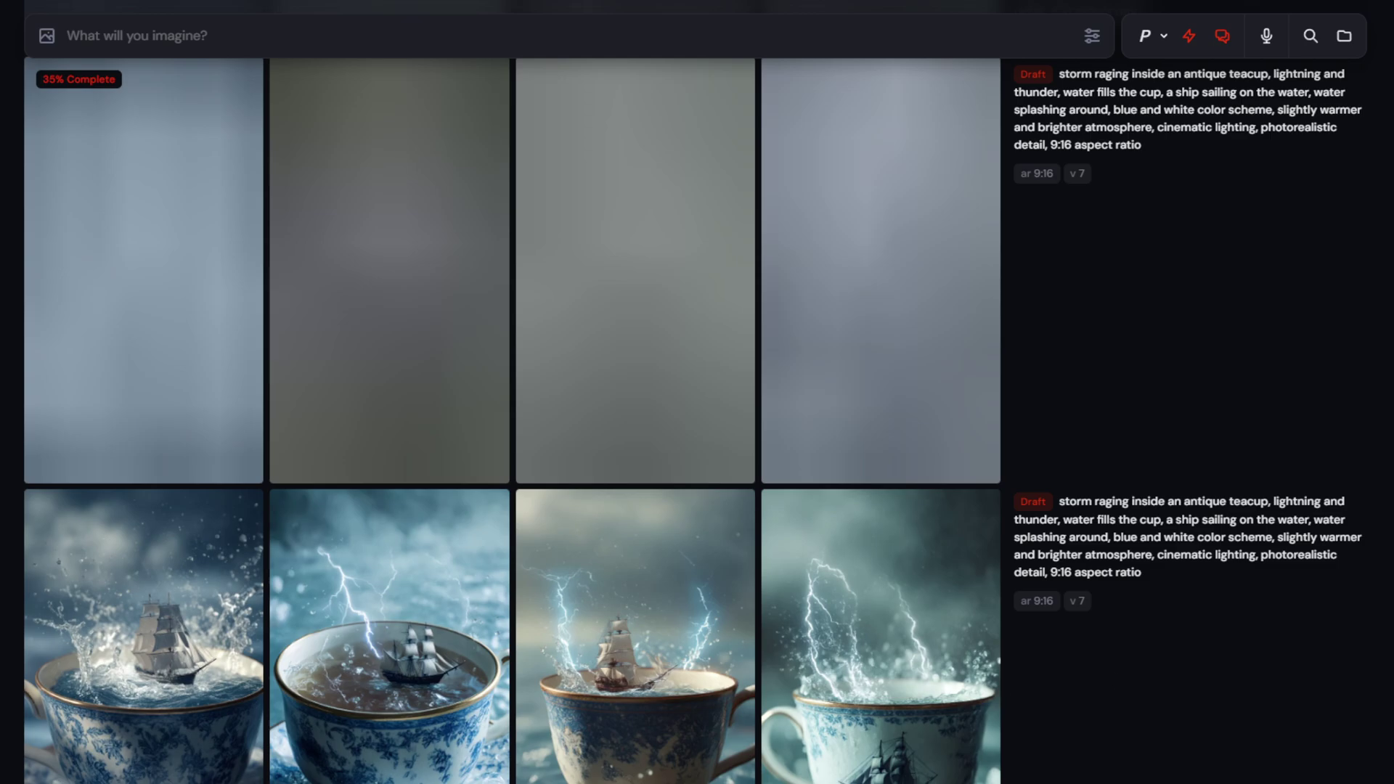
scroll(508, 421, down, 5)
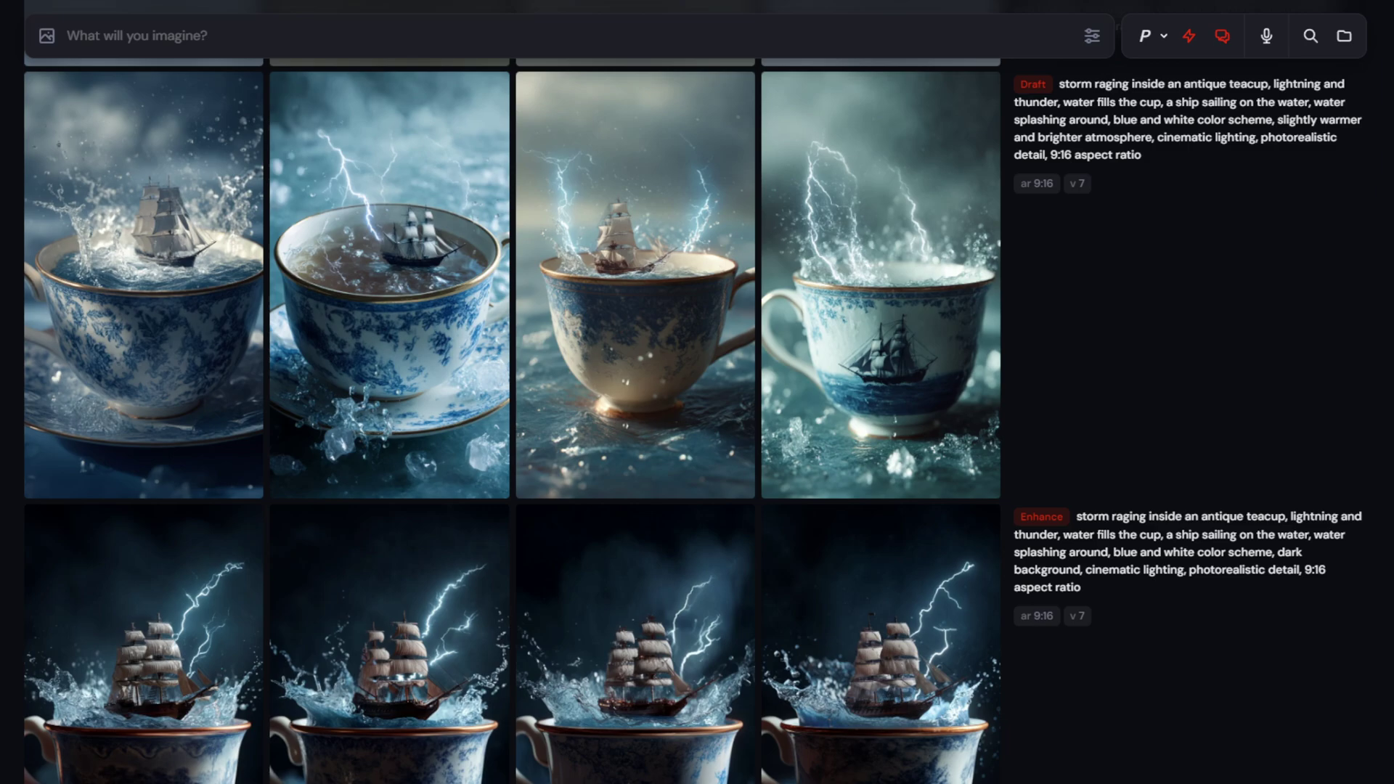
scroll(493, 768, down, 6)
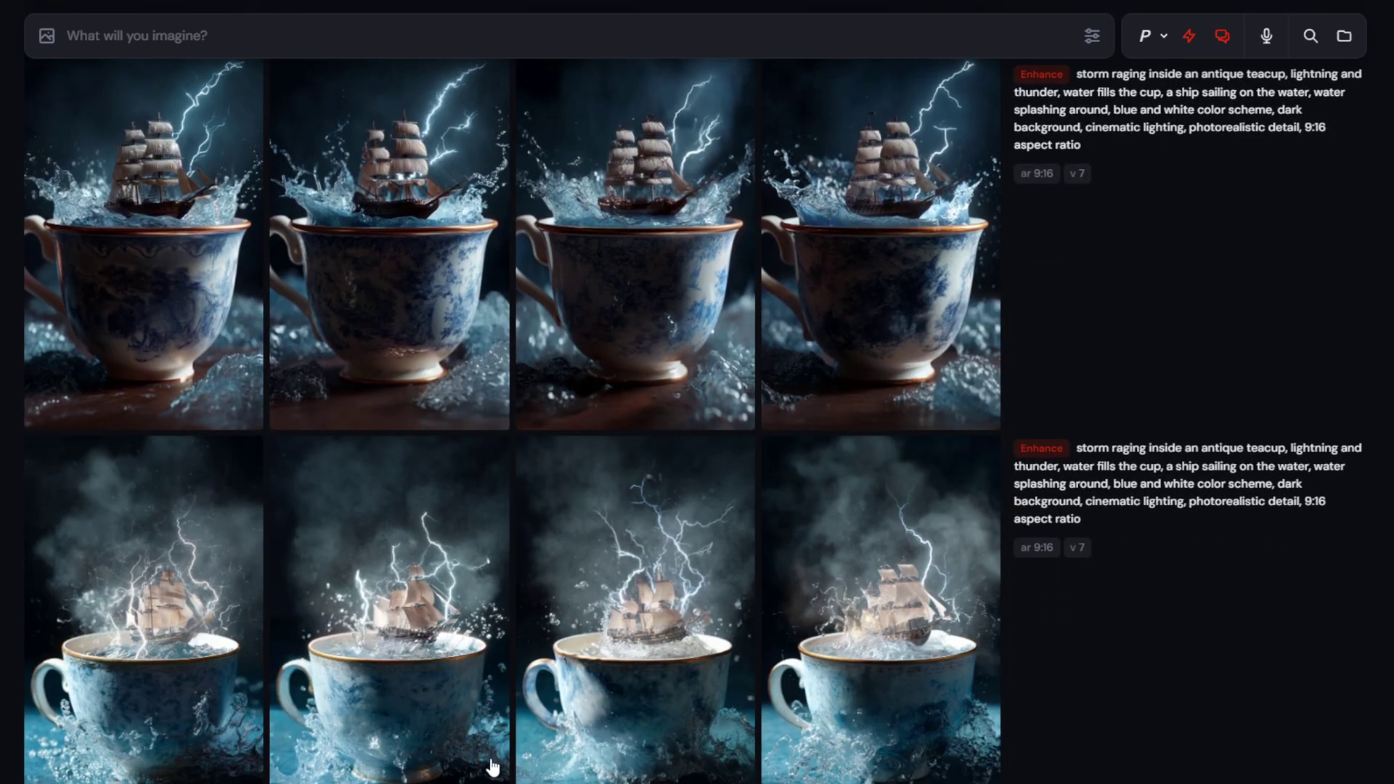
scroll(493, 768, down, 5)
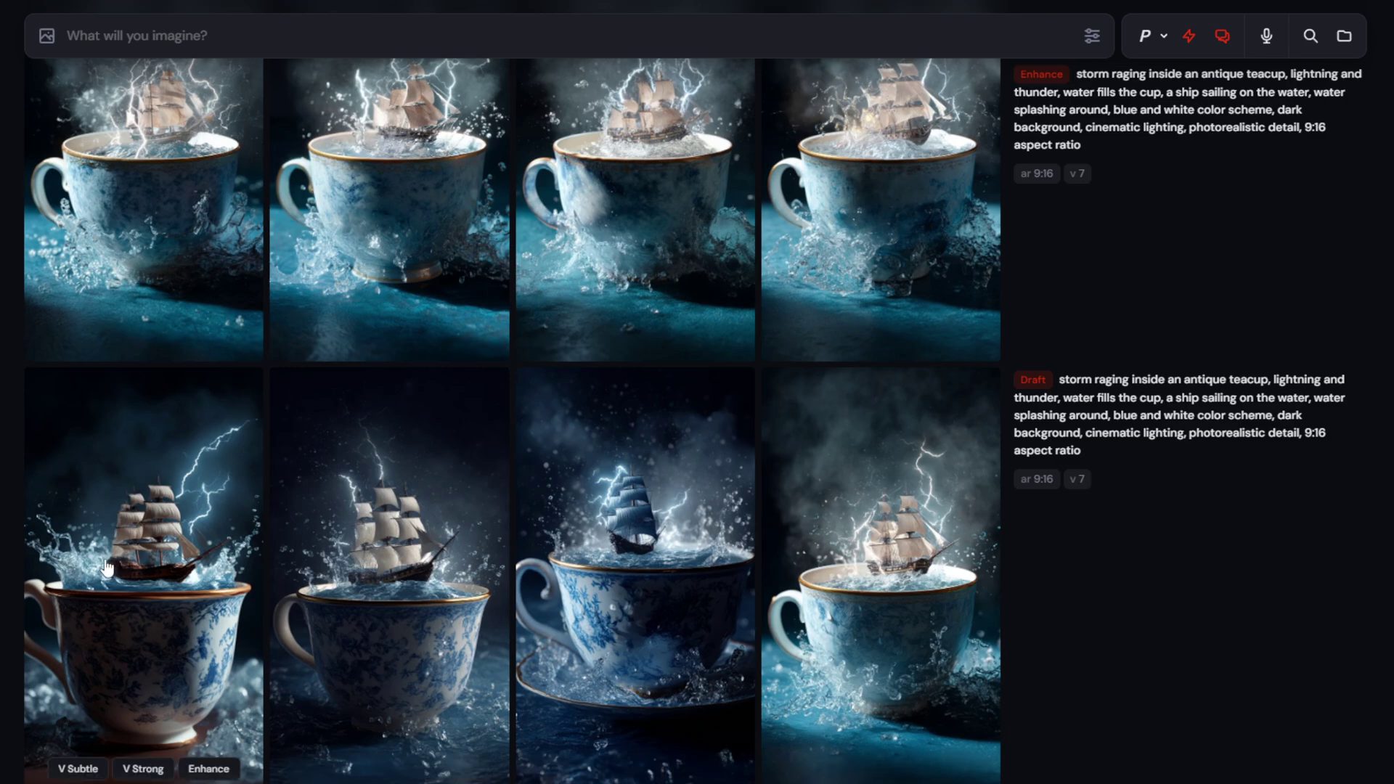
click(182, 624)
click(1002, 600)
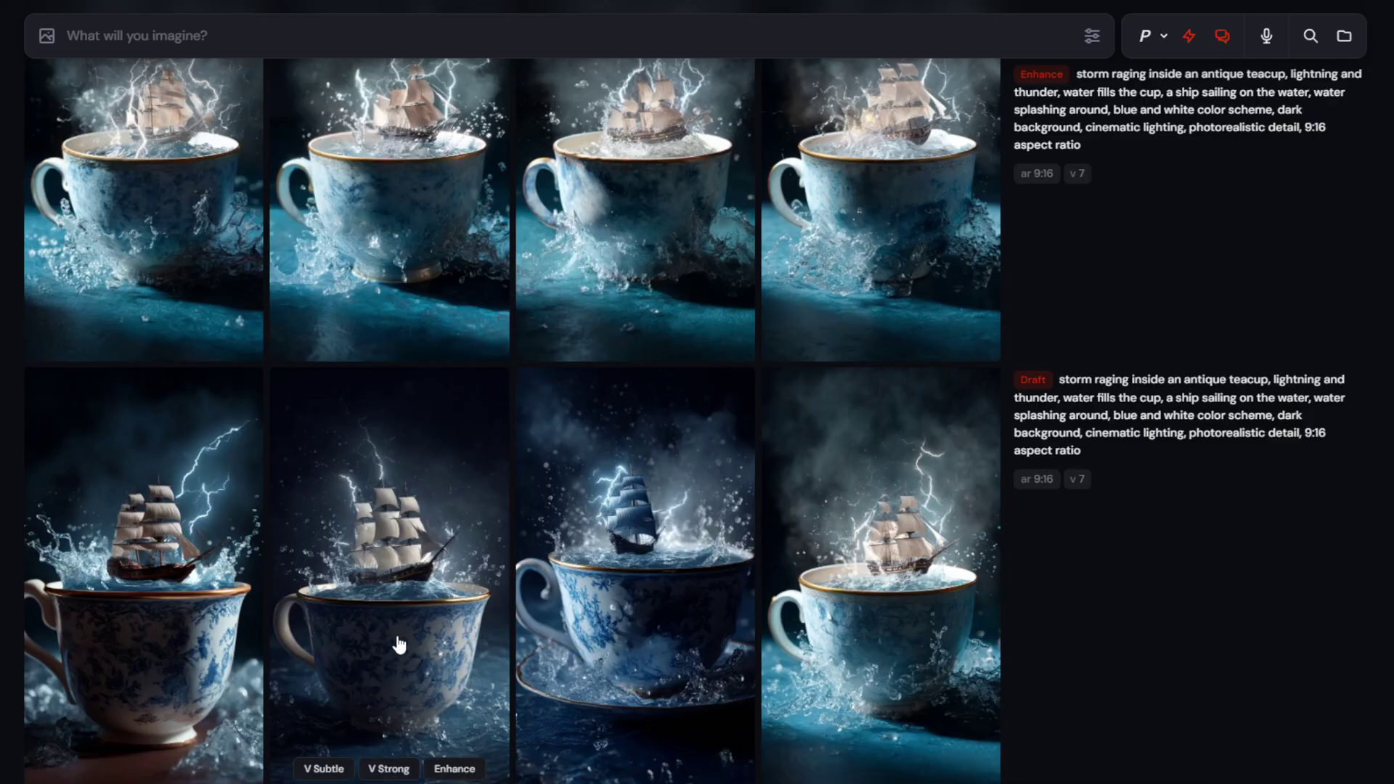
click(403, 643)
click(970, 602)
click(668, 620)
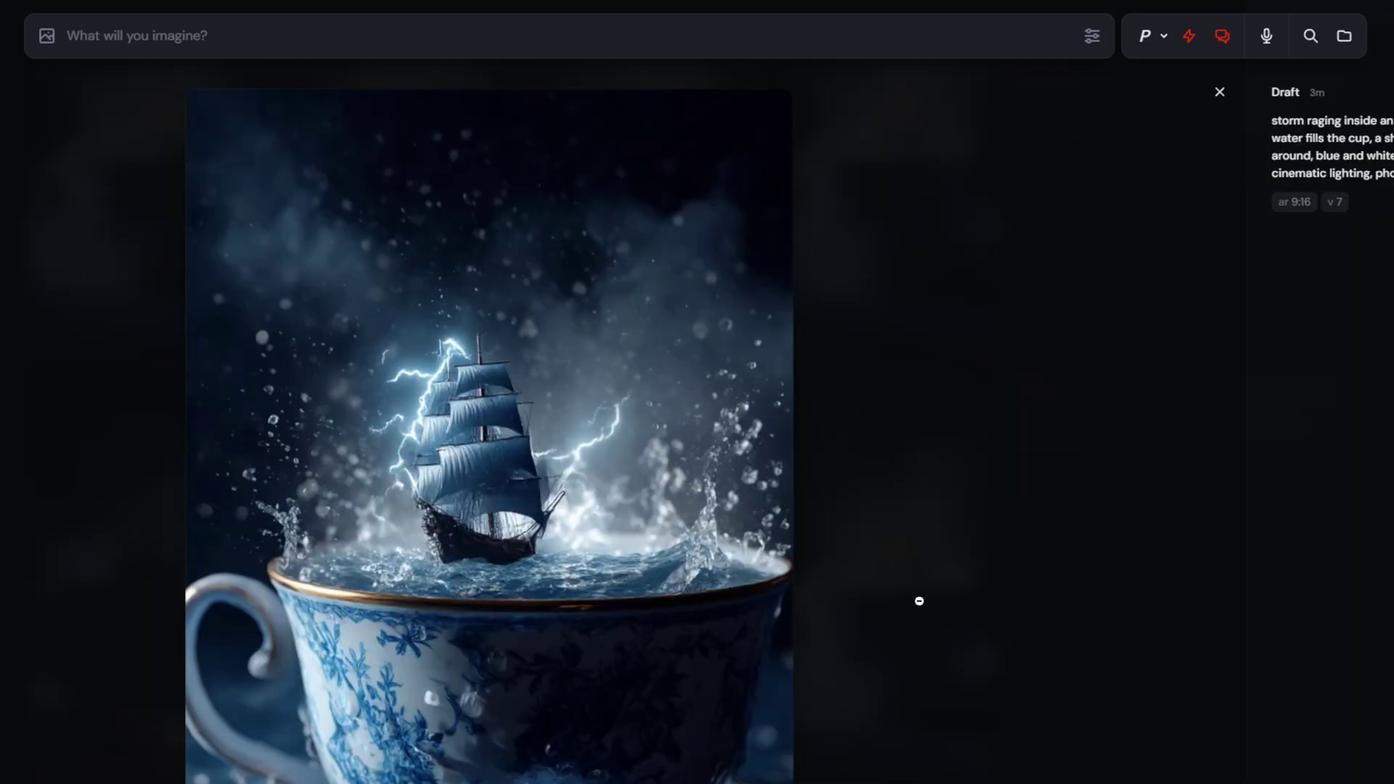
click(917, 600)
Step: Return to the newest warmer, brighter batch and examine its first, second and third drafts at full size
scroll(885, 740, up, 15)
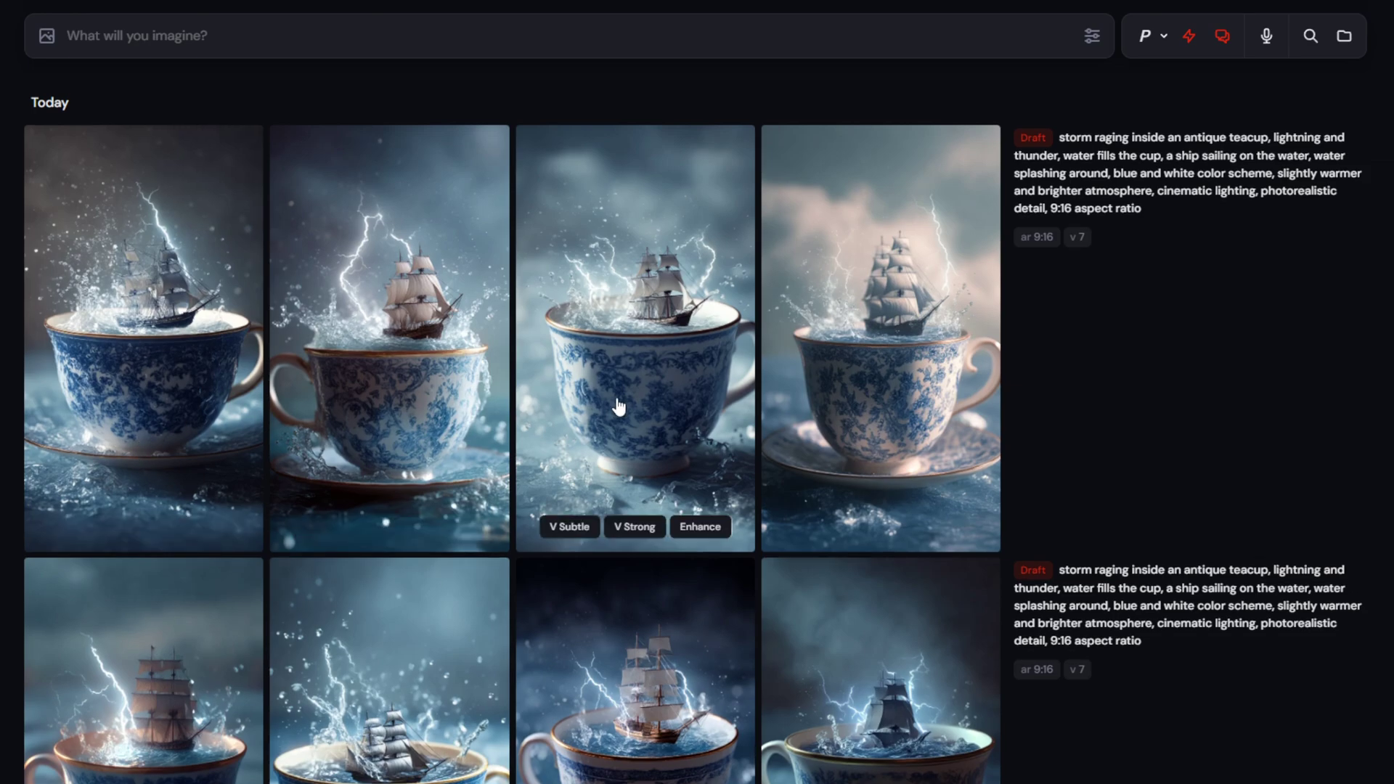
click(189, 418)
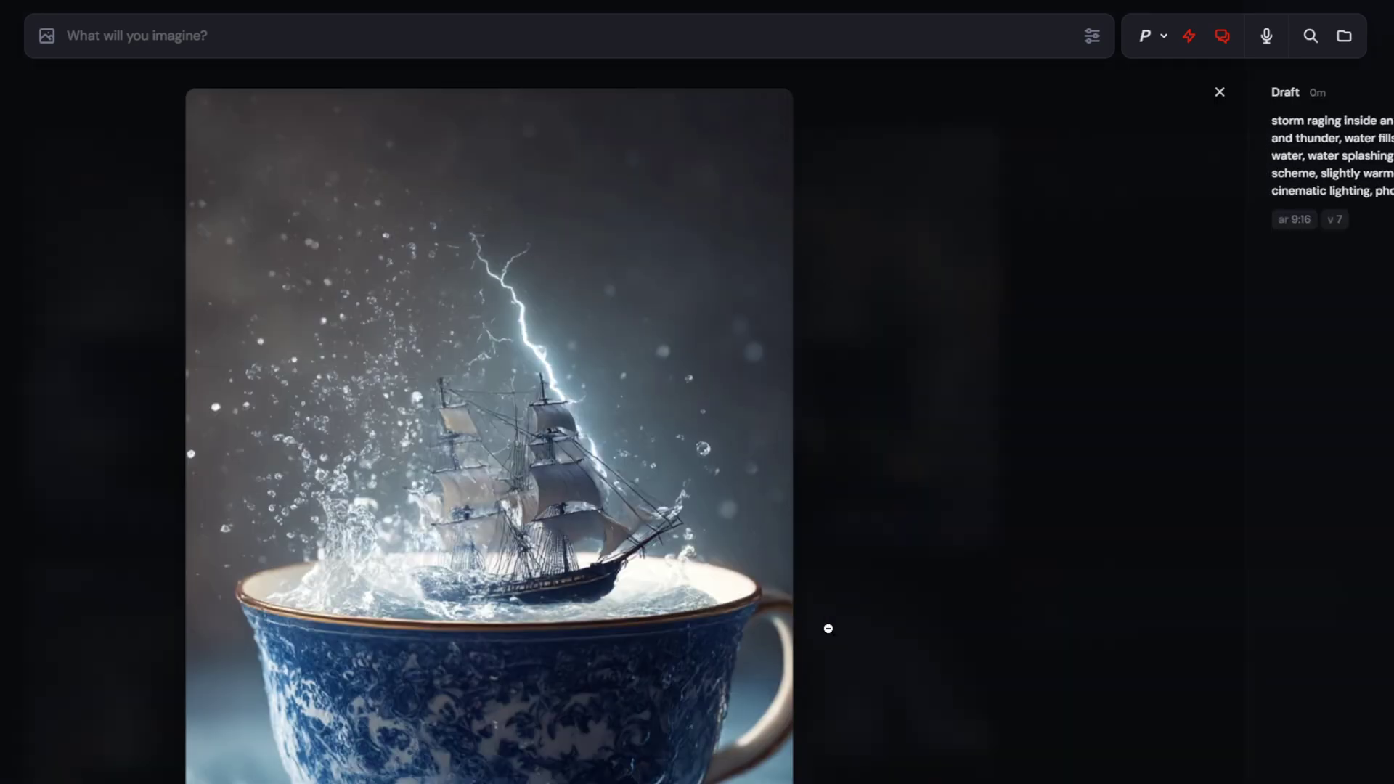
click(979, 568)
click(789, 604)
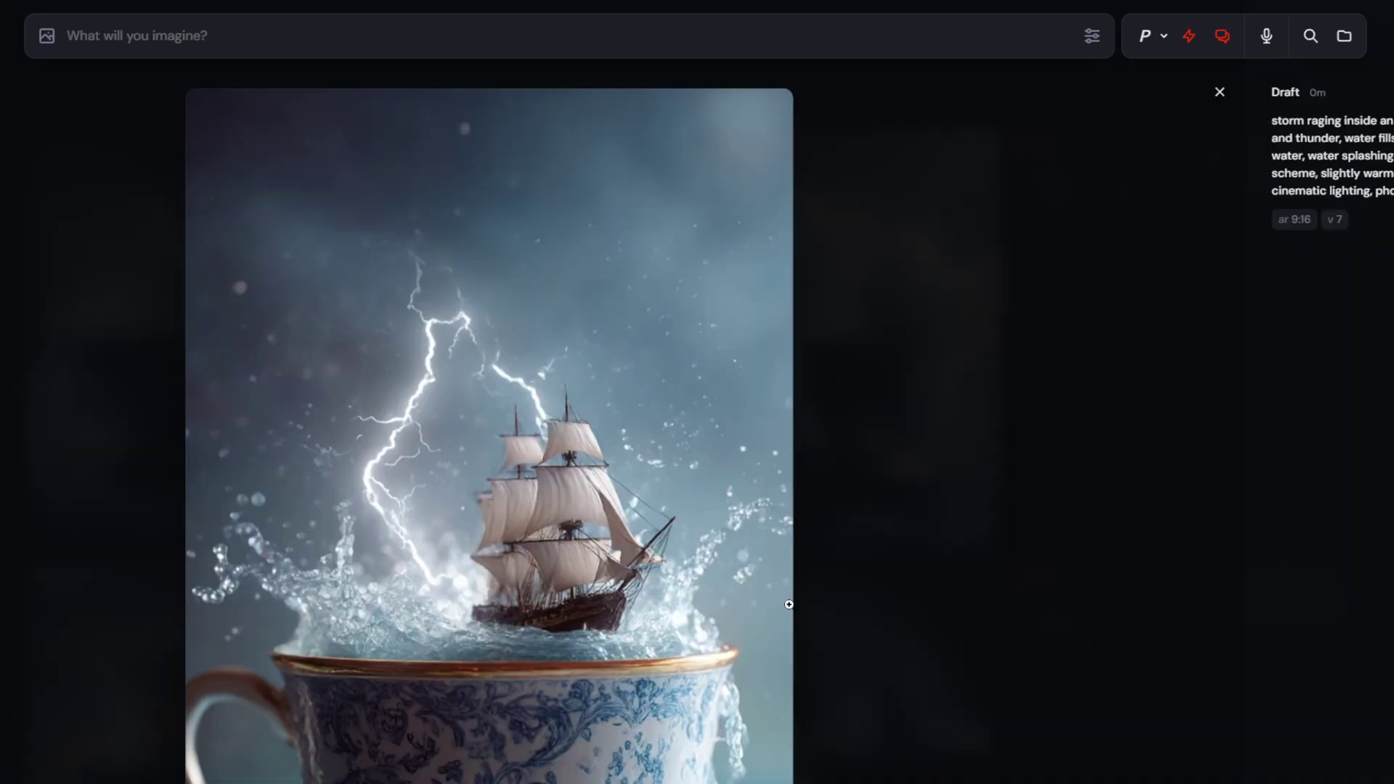
click(946, 602)
click(980, 619)
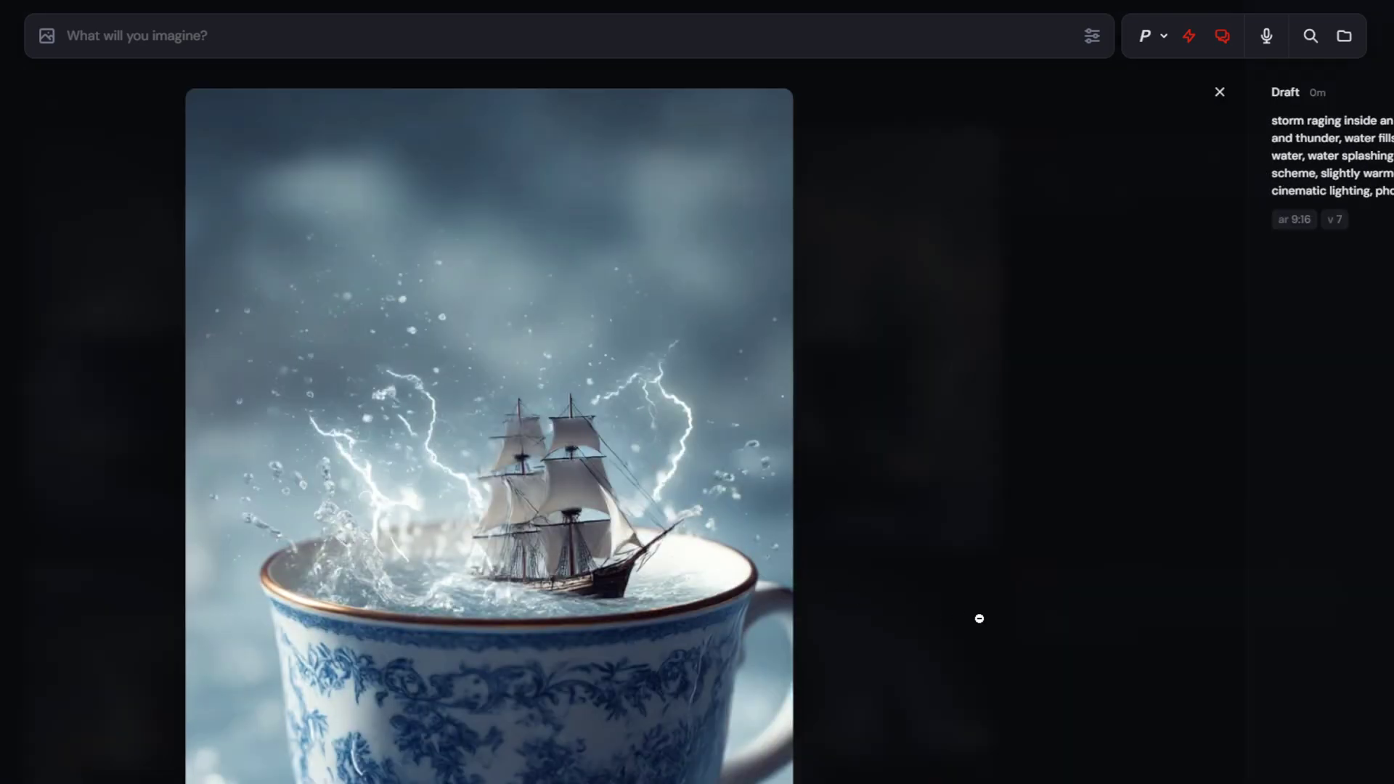
click(981, 625)
scroll(741, 648, down, 8)
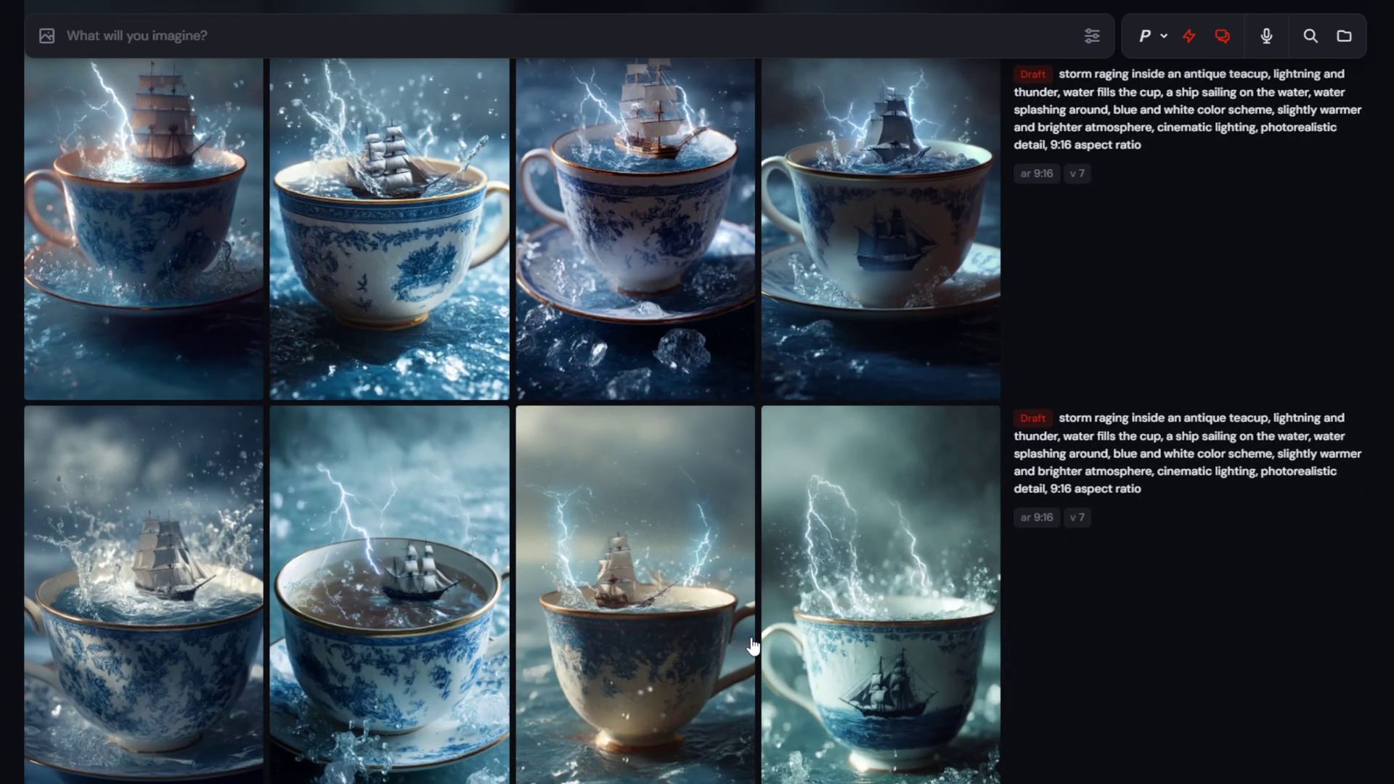
scroll(752, 646, up, 10)
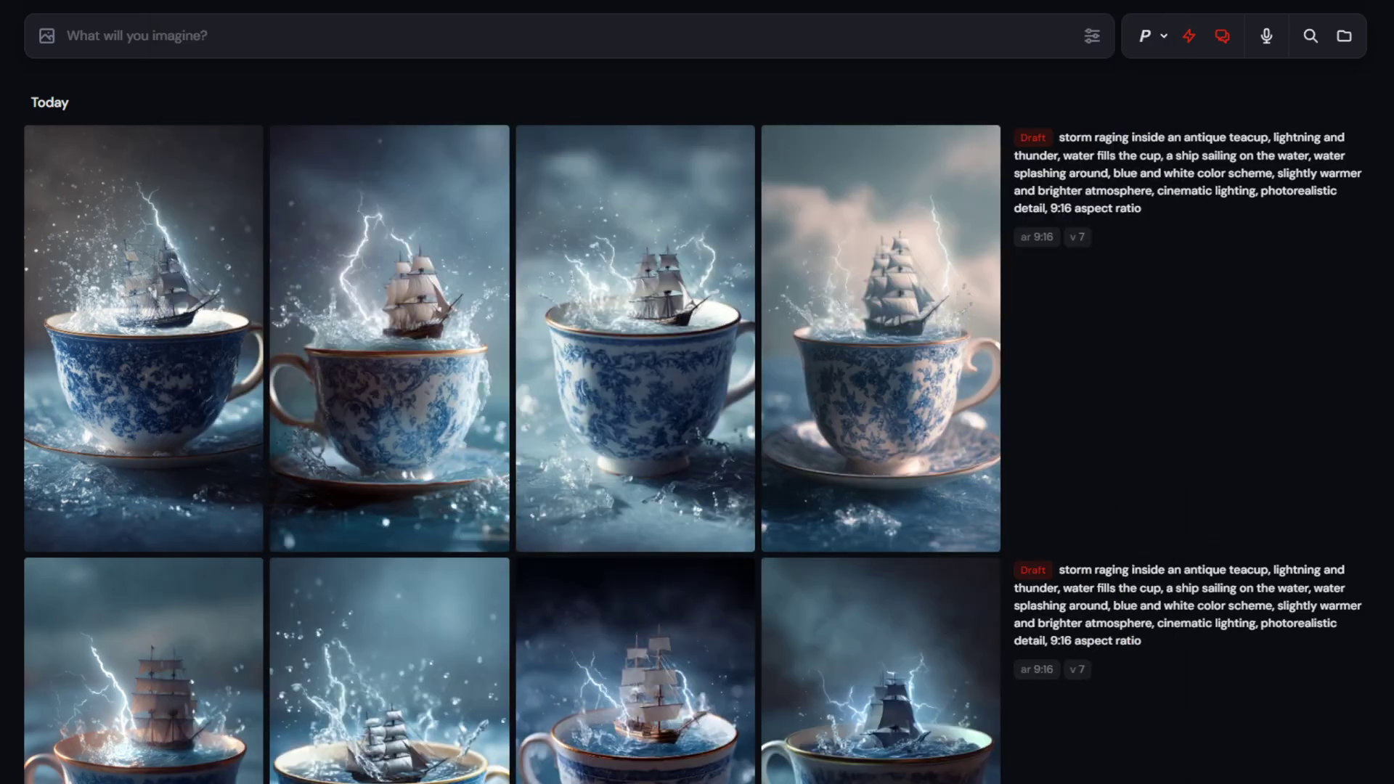
scroll(697, 392, down, 4)
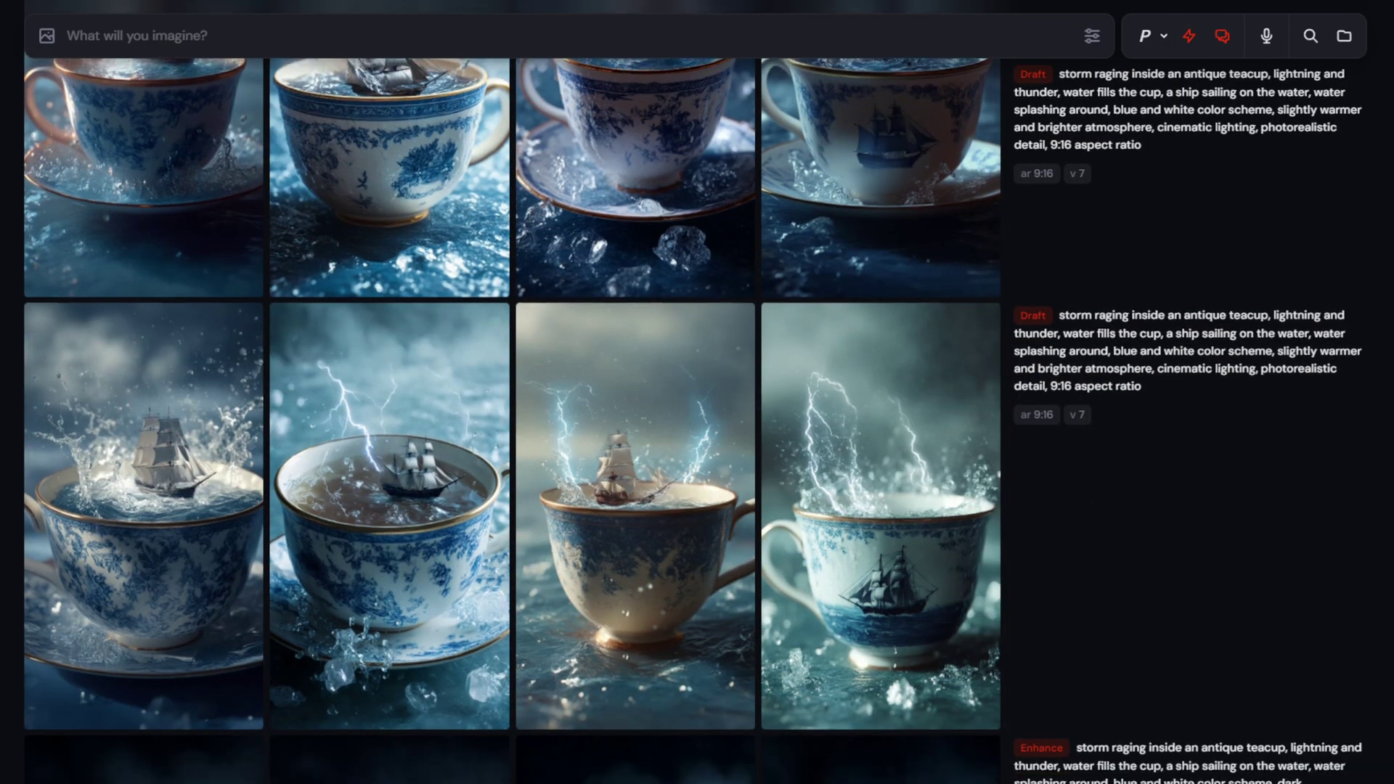
scroll(697, 392, down, 3)
scroll(697, 392, up, 10)
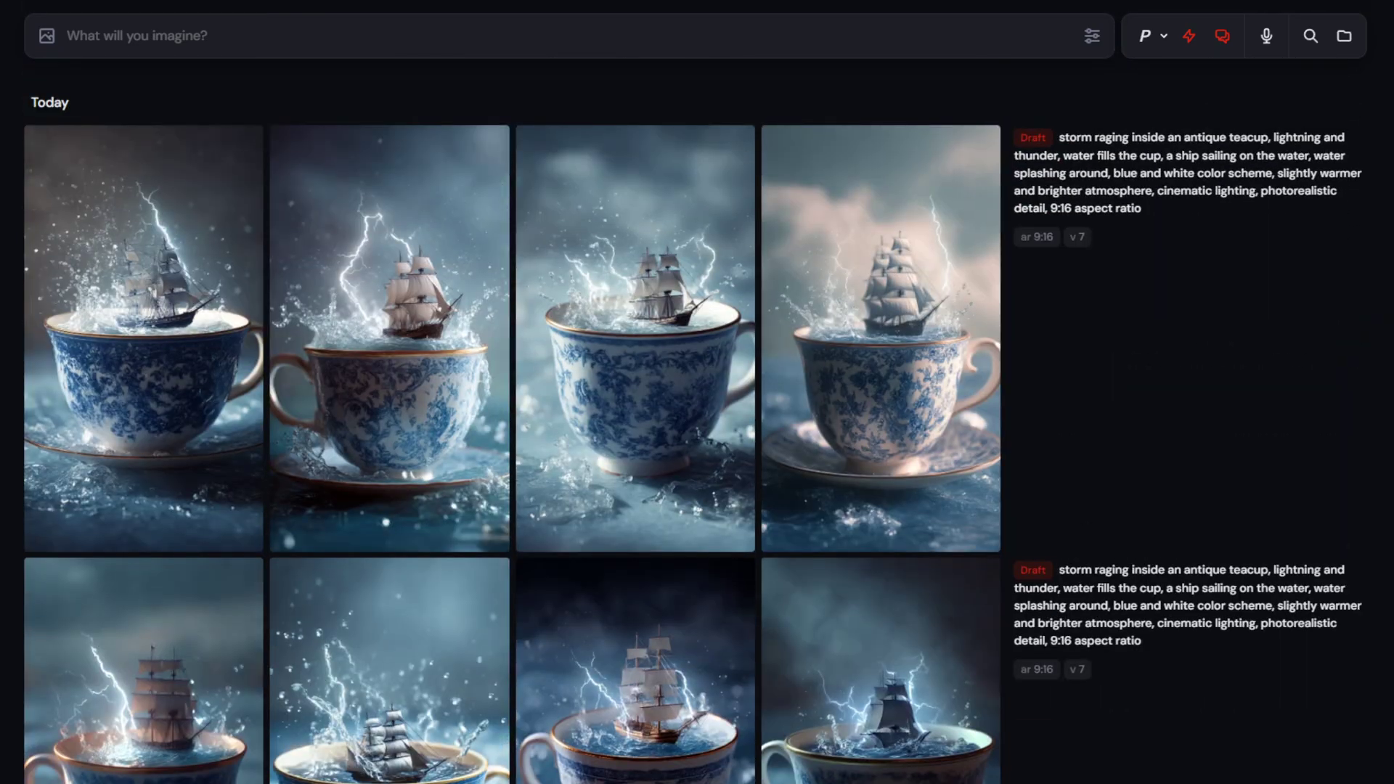